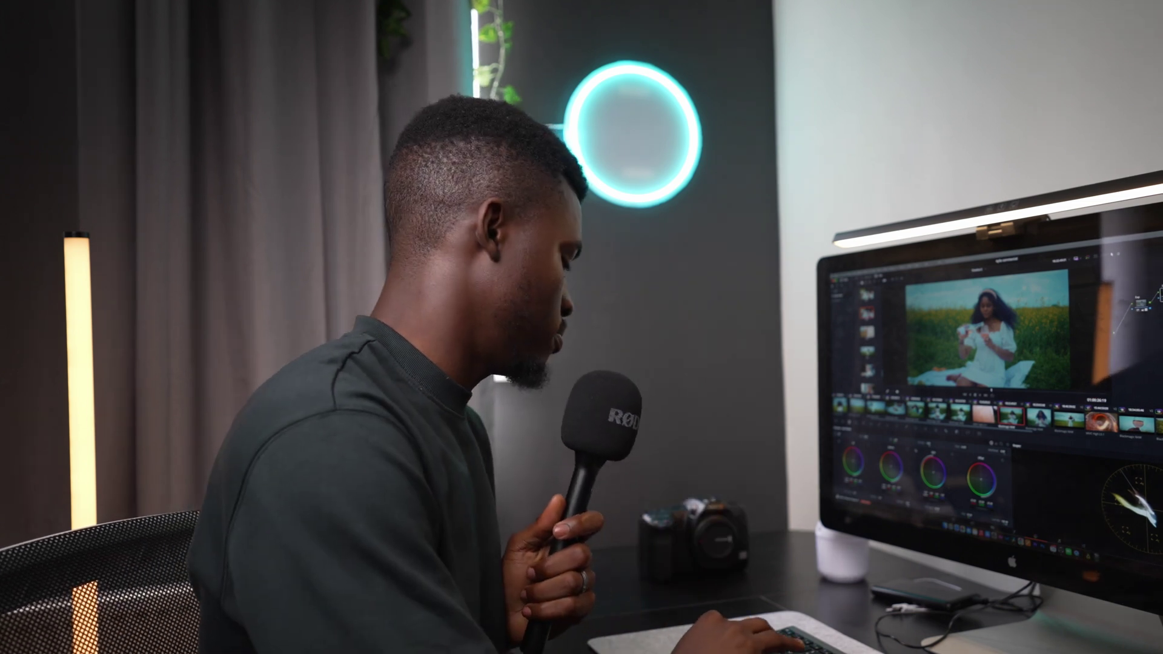
key(shift+d)
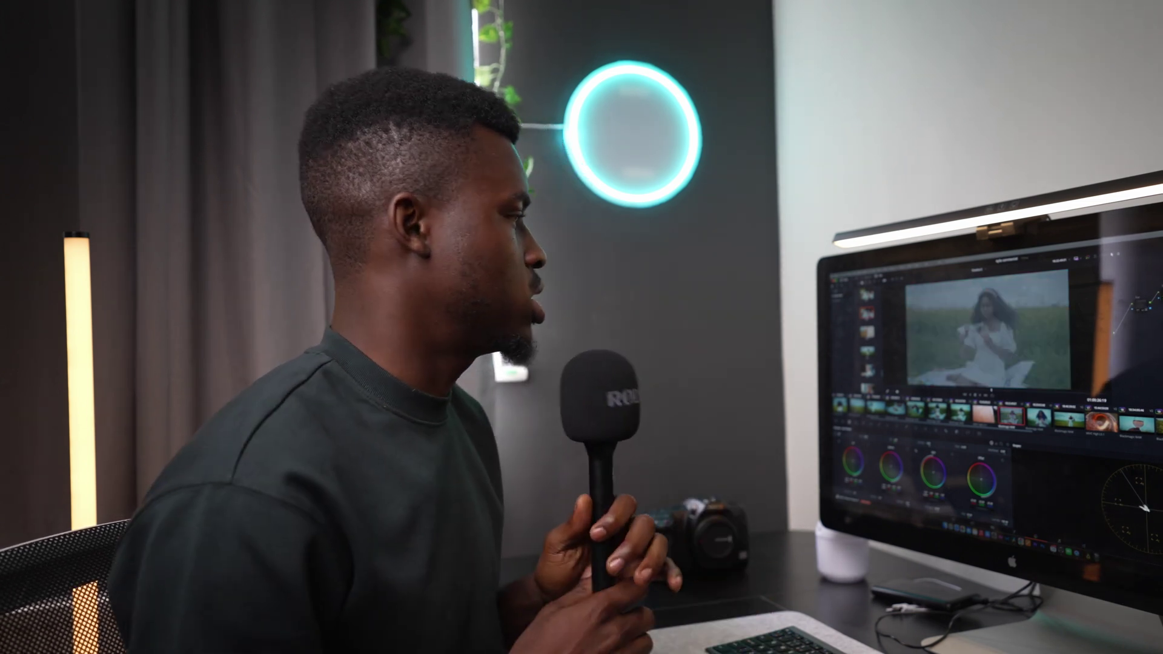
key(shift+d)
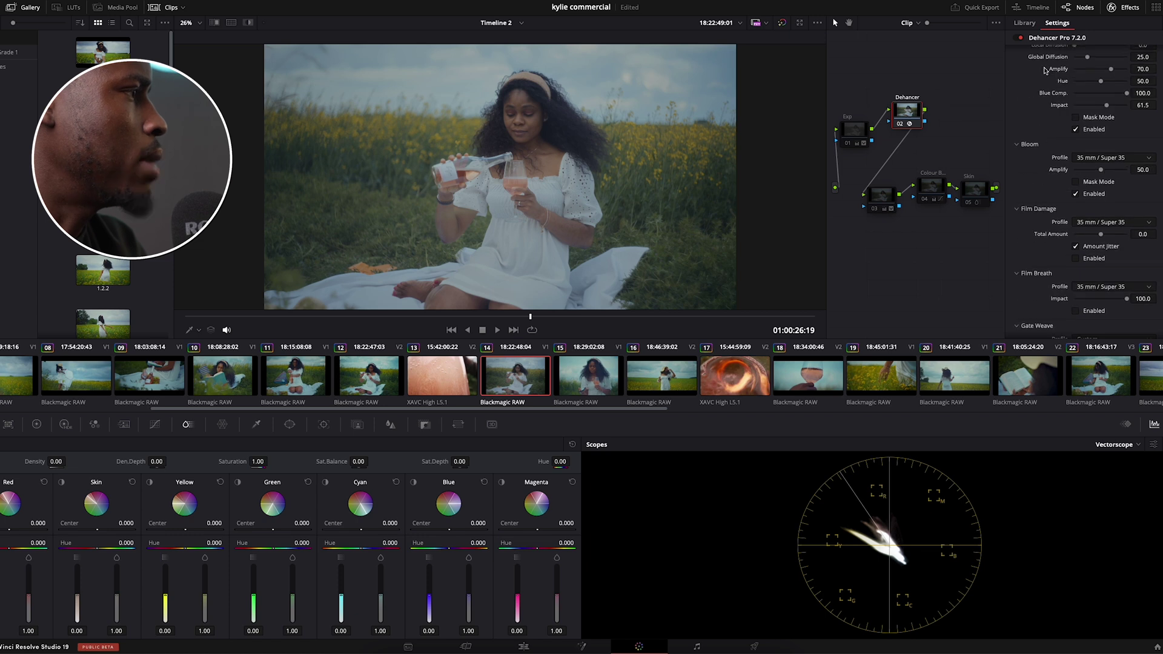
- Set the Dehancer input vendor to Blackmagic Design and the camera to Cinema Camera 6K
scroll(1044, 71, up, 10)
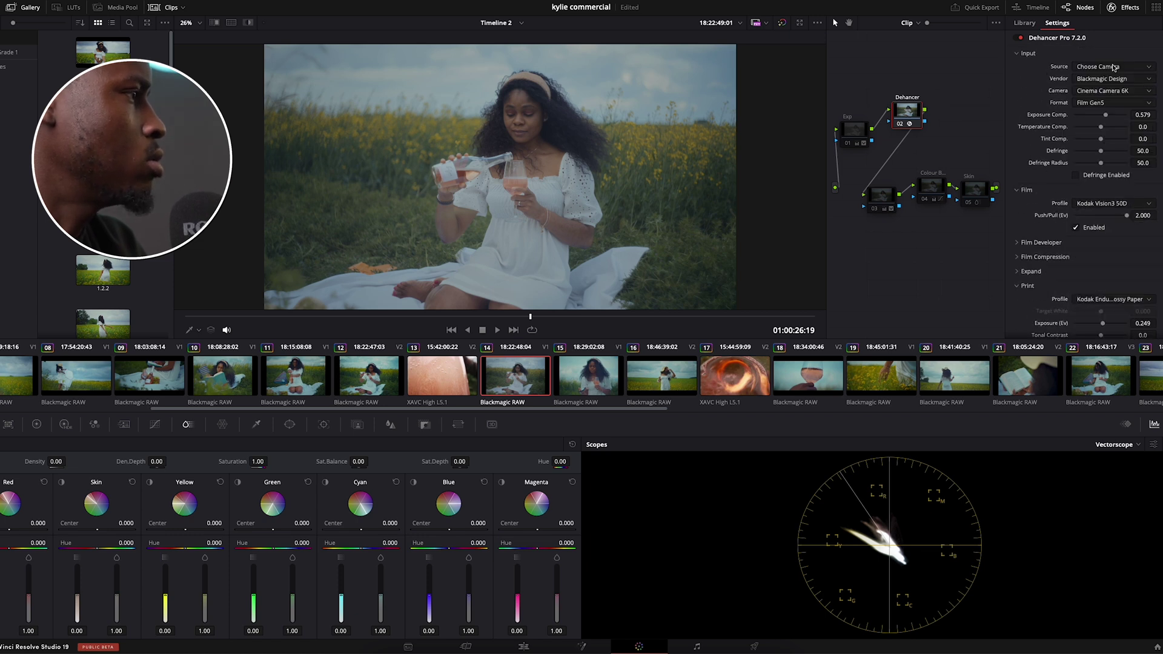
click(1111, 81)
click(1113, 124)
click(1104, 92)
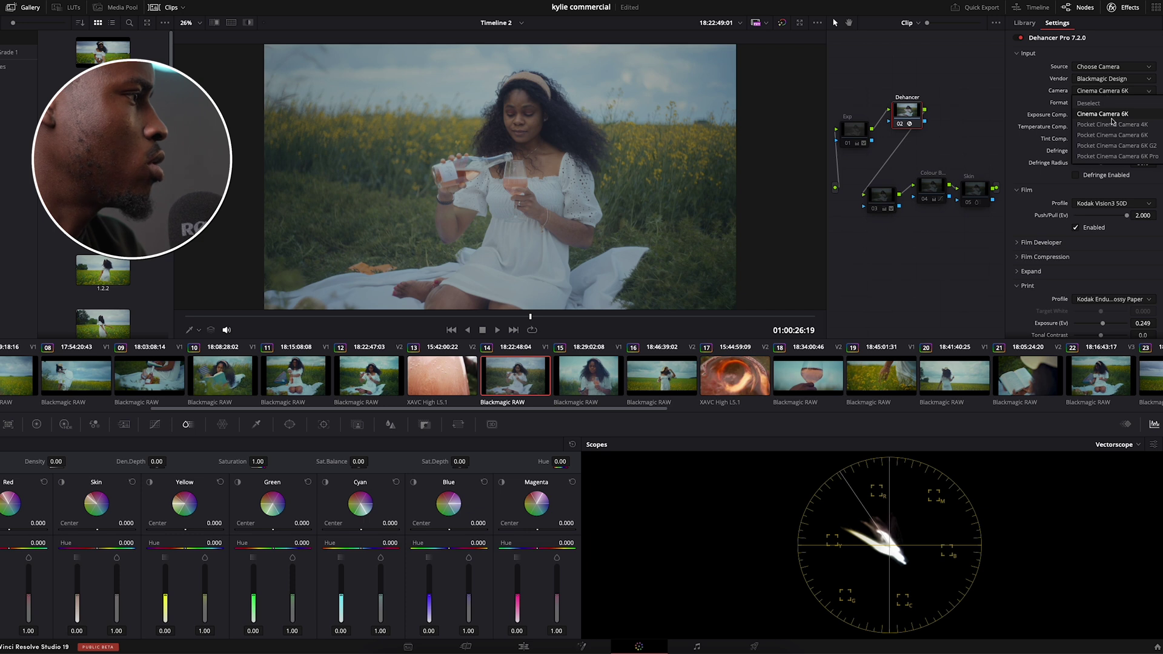
click(1112, 117)
- Look through the available film profiles in Dehancer's Film section and collapse that section
scroll(1112, 130, down, 3)
click(1101, 118)
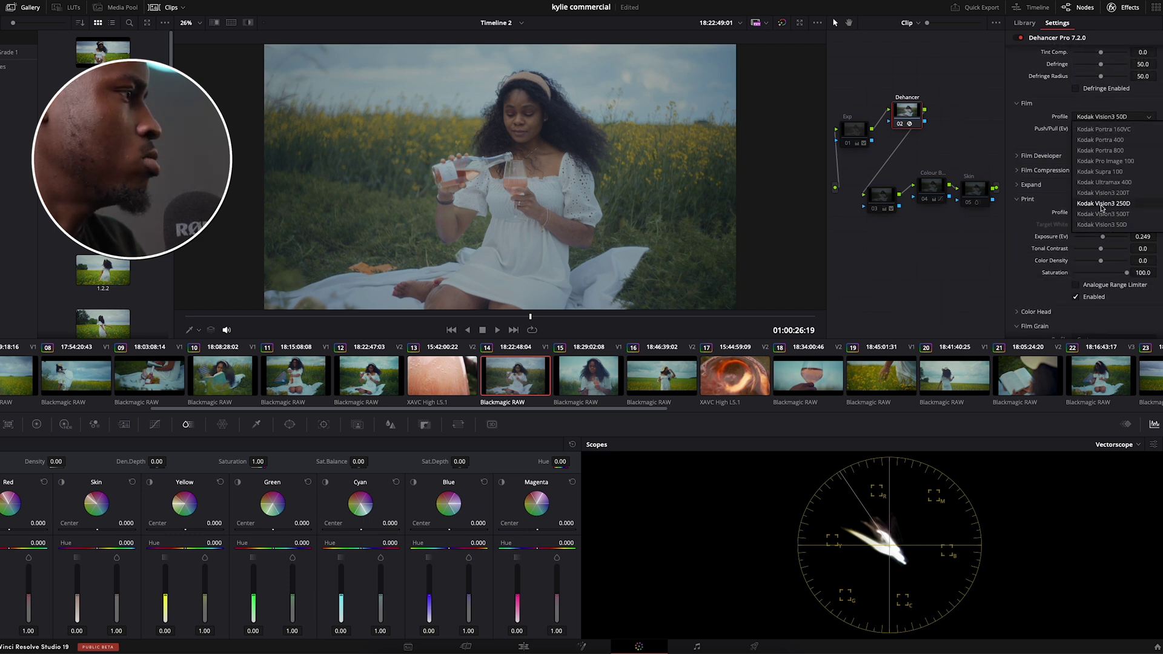
click(1017, 136)
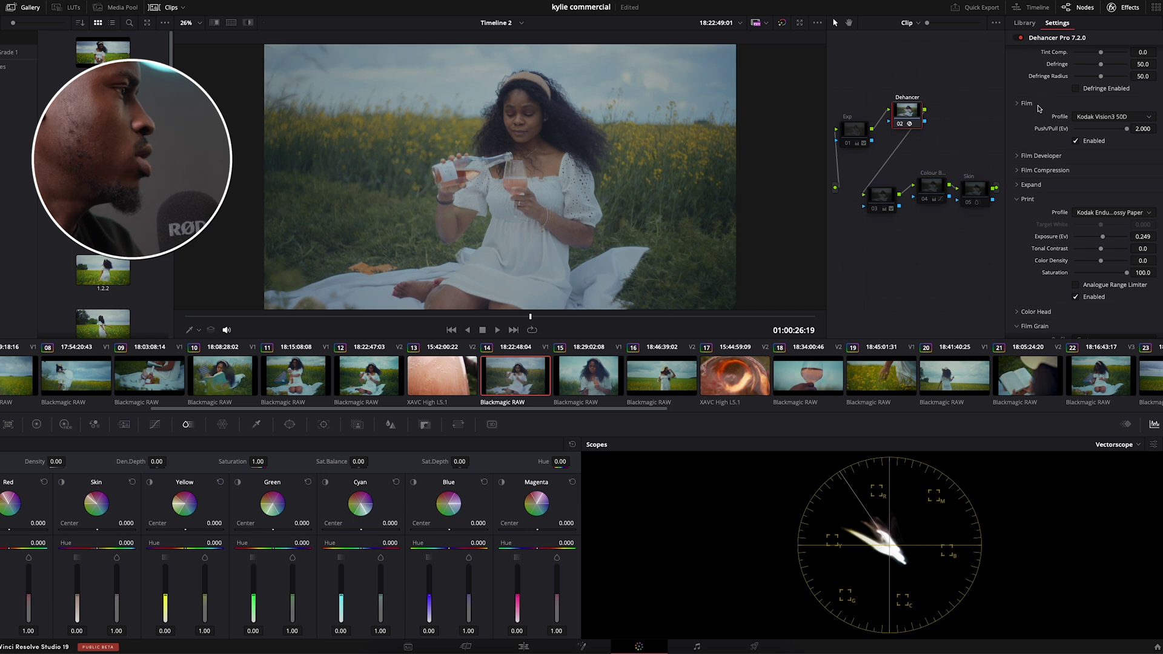
click(1039, 108)
- Examine Dehancer's Film Developer settings and the Film Compression settings below them
click(1056, 117)
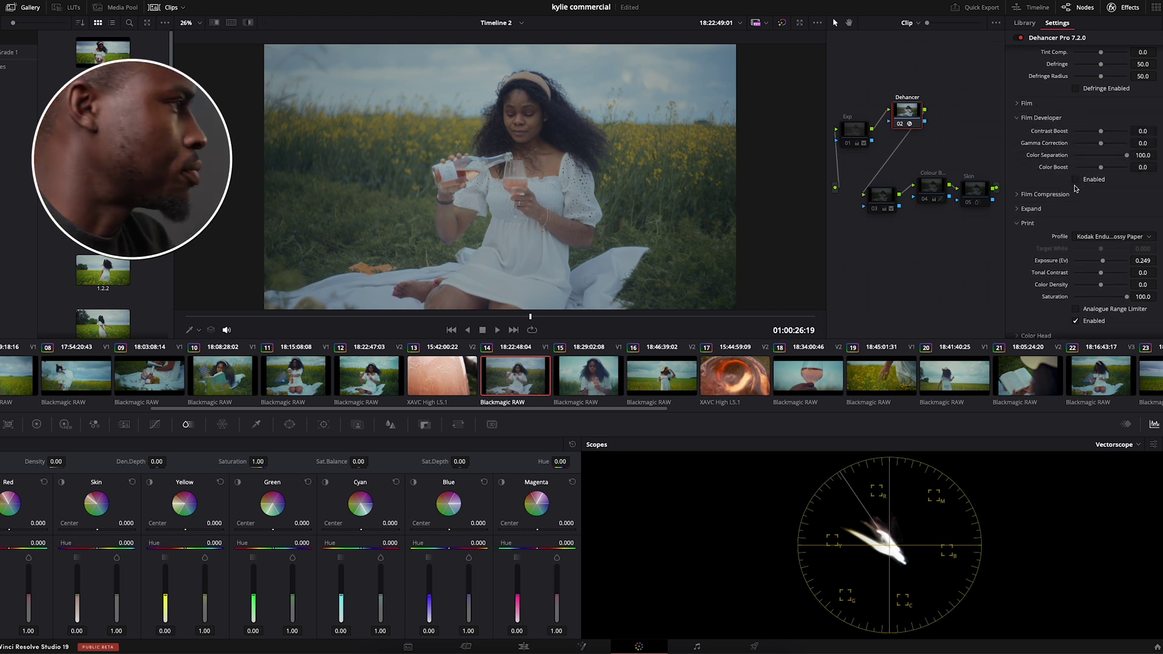
click(1030, 119)
click(1032, 135)
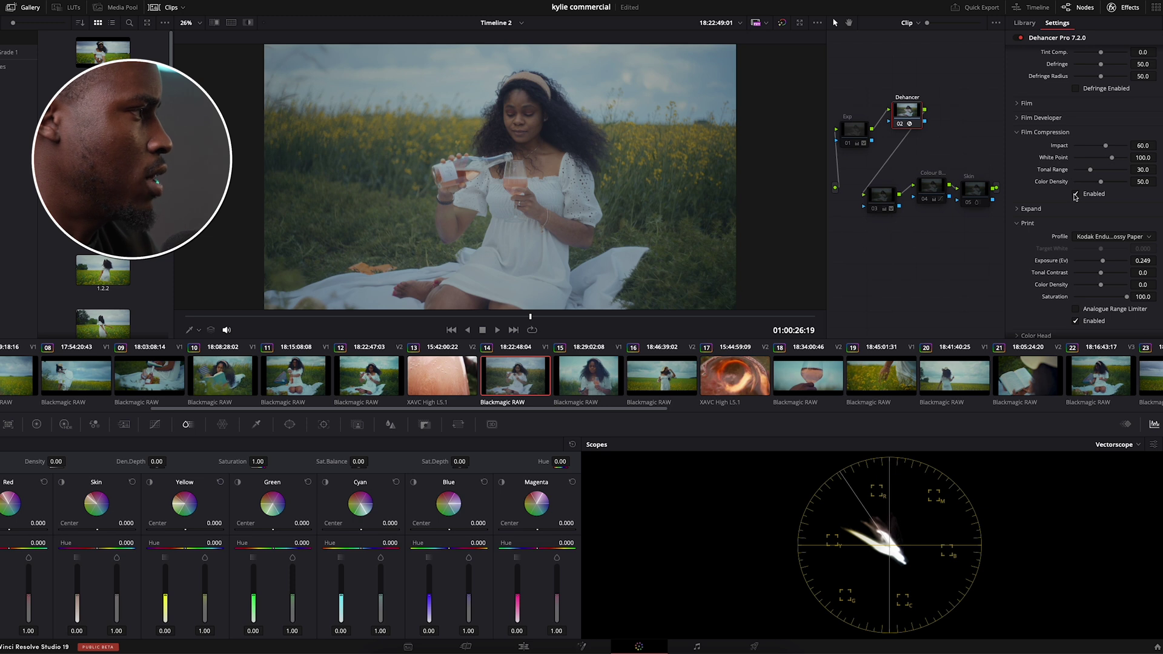
- Check the Expand settings and choose Kodak Endura Glossy Paper as the print profile, collapsing both sections when finished
scroll(1042, 217, down, 2)
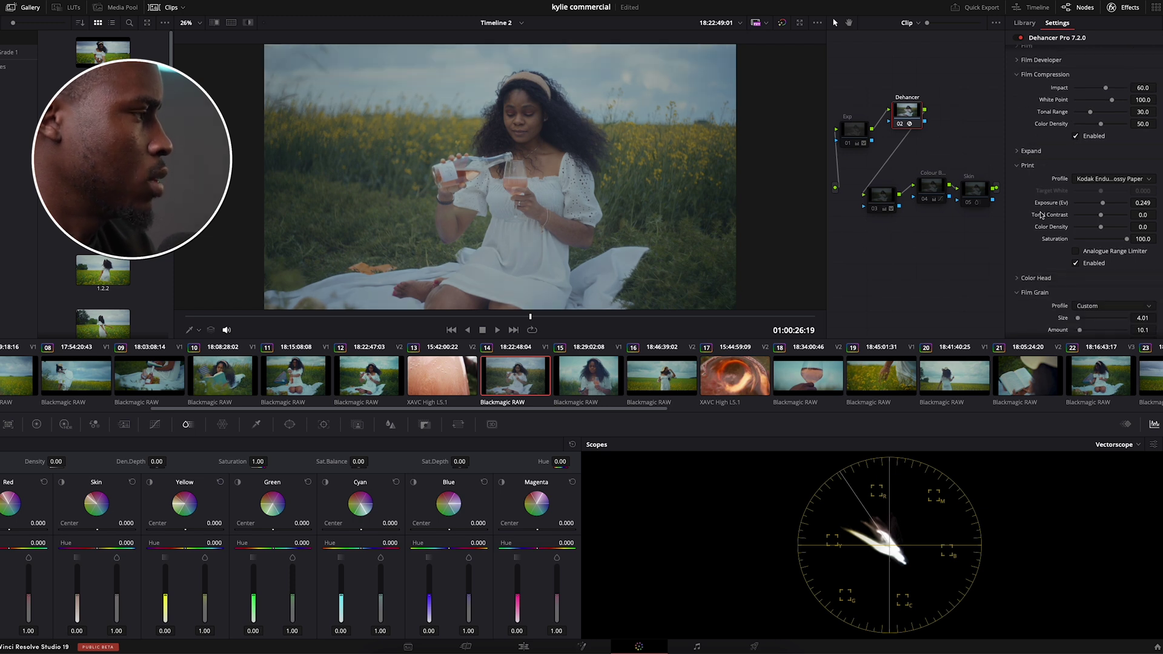
click(1063, 153)
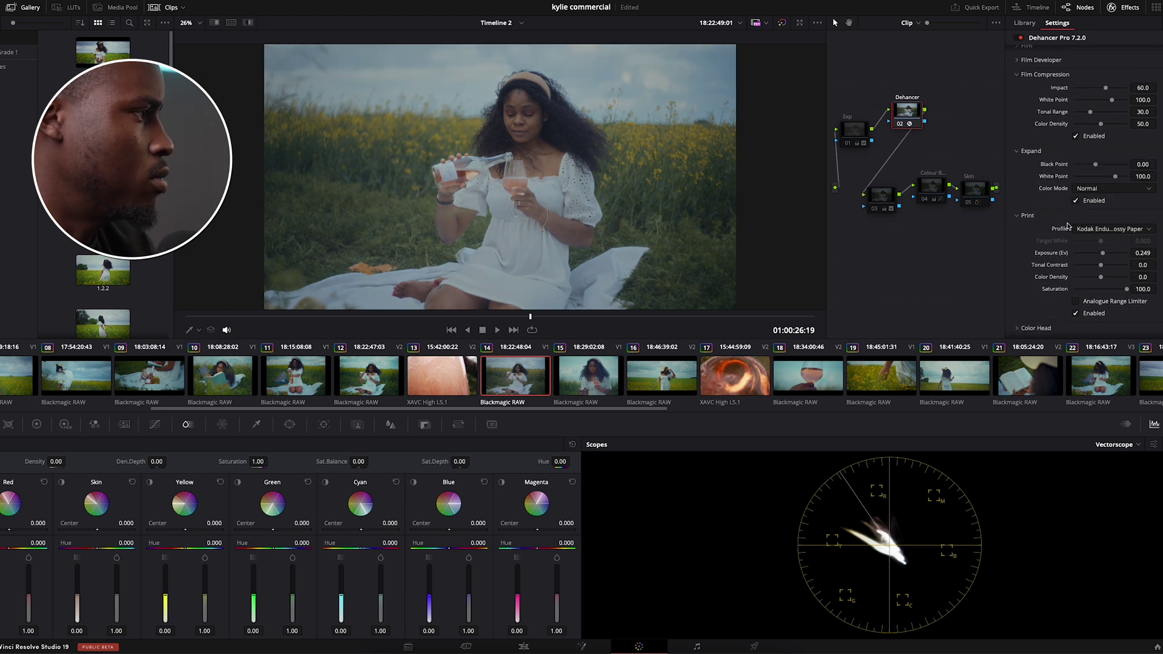
click(1086, 231)
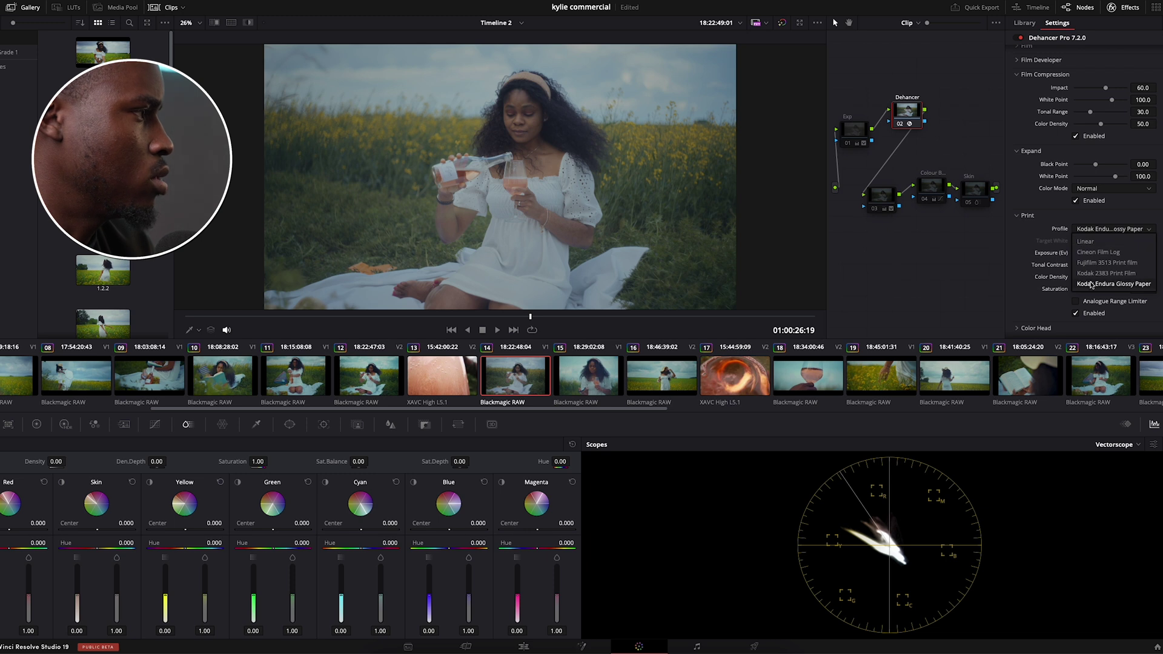
click(1119, 284)
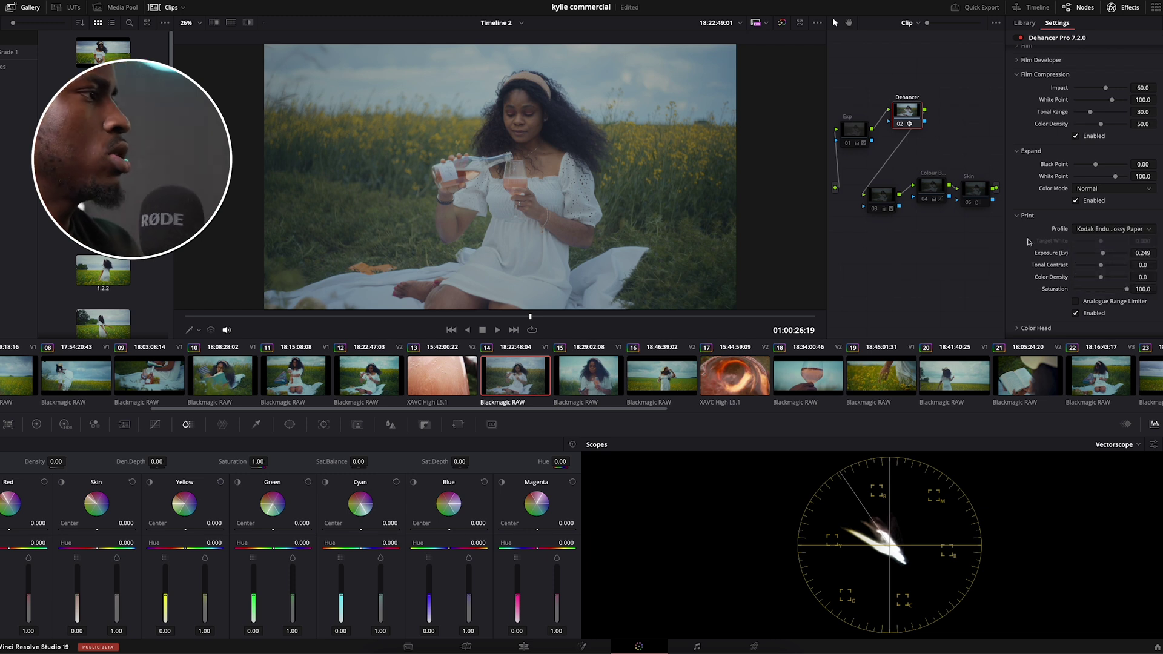
click(1017, 151)
click(1029, 167)
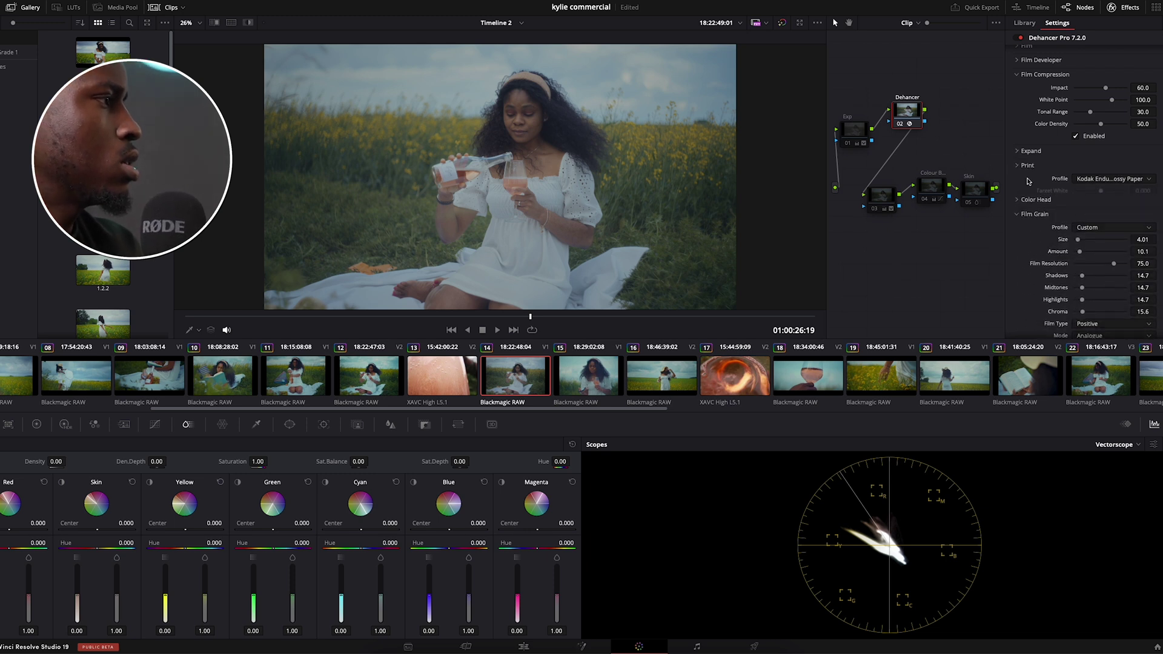
- Try a higher Local Diffusion in Dehancer's Halation settings and reset it to its default
scroll(1040, 224, down, 3)
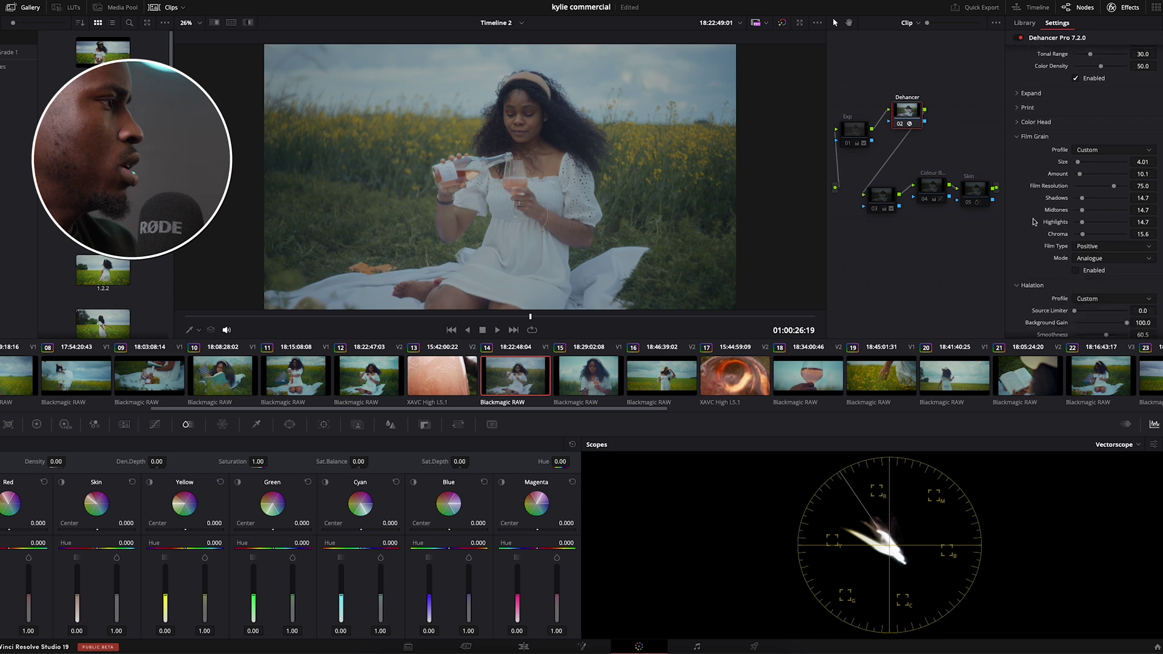
scroll(1047, 274, down, 4)
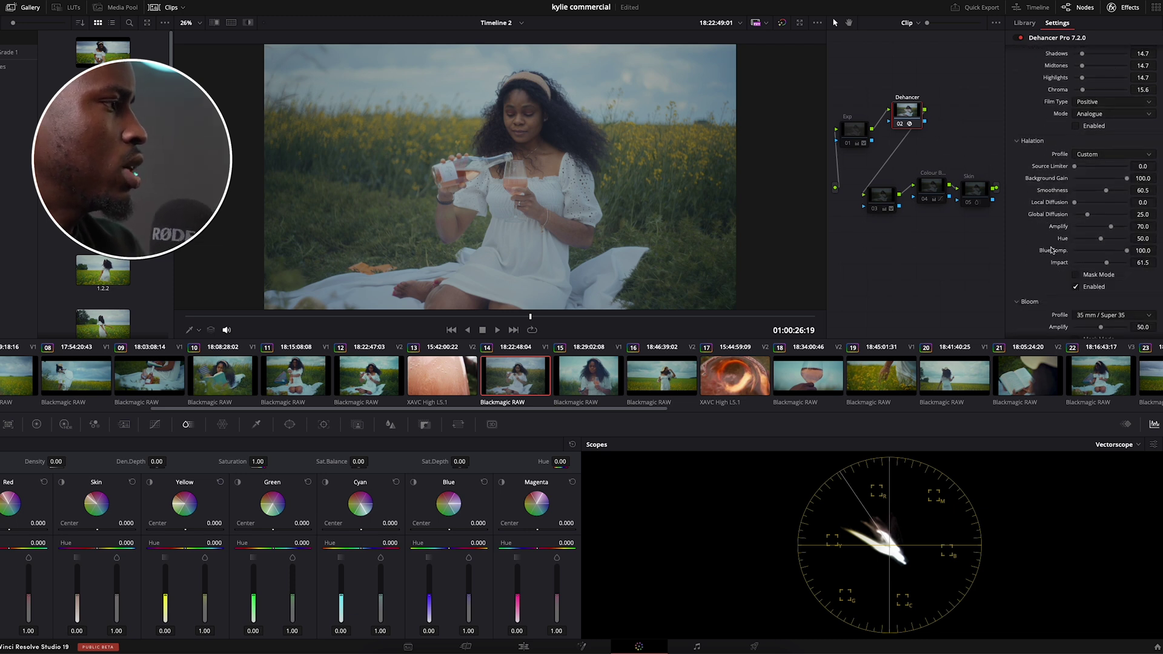
drag(1077, 203, 1133, 203)
double_click(1119, 202)
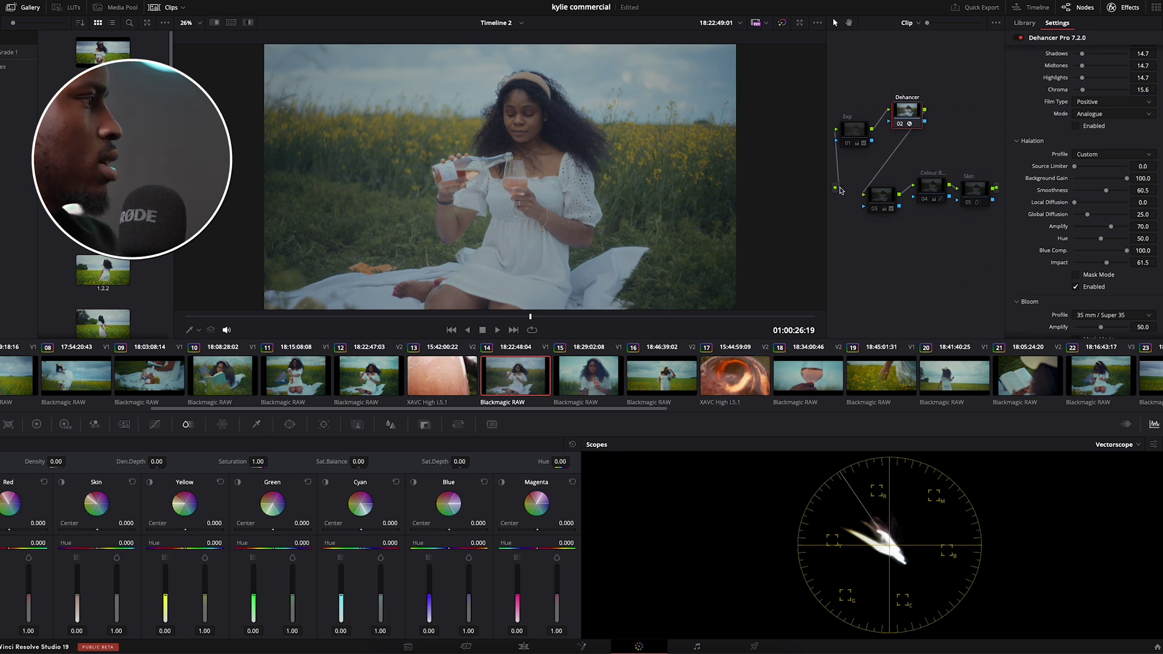
- Review the remaining Dehancer settings from Bloom and Film Damage through Gate Weave to Vignette
scroll(1024, 204, down, 4)
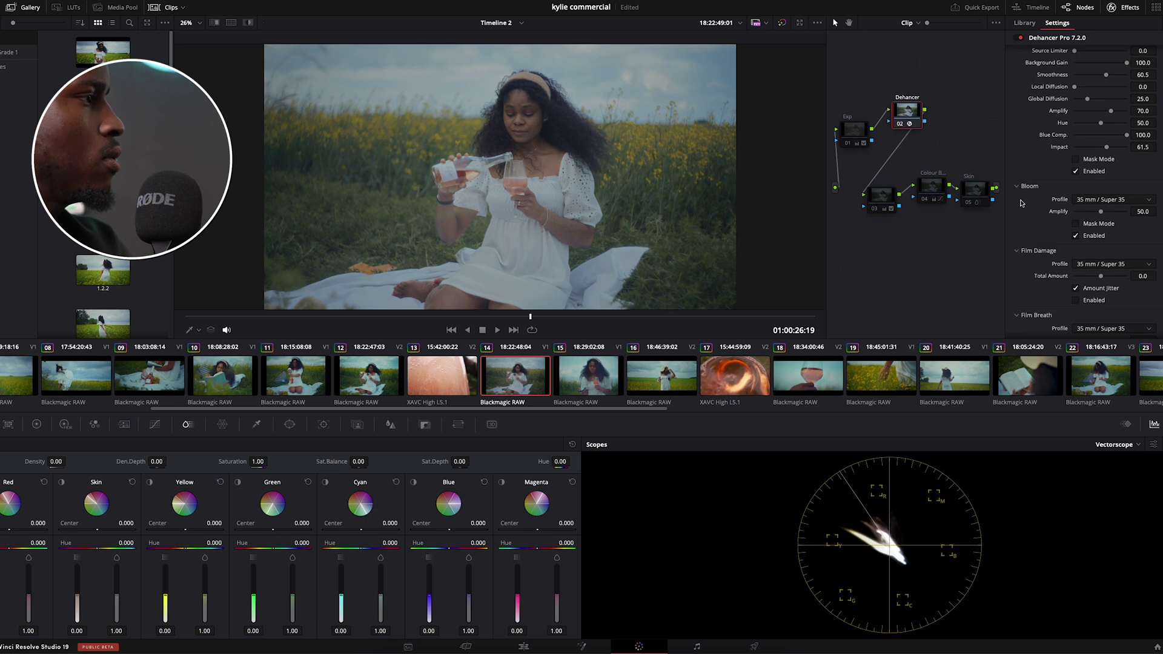
scroll(1021, 204, down, 2)
scroll(1022, 204, down, 1)
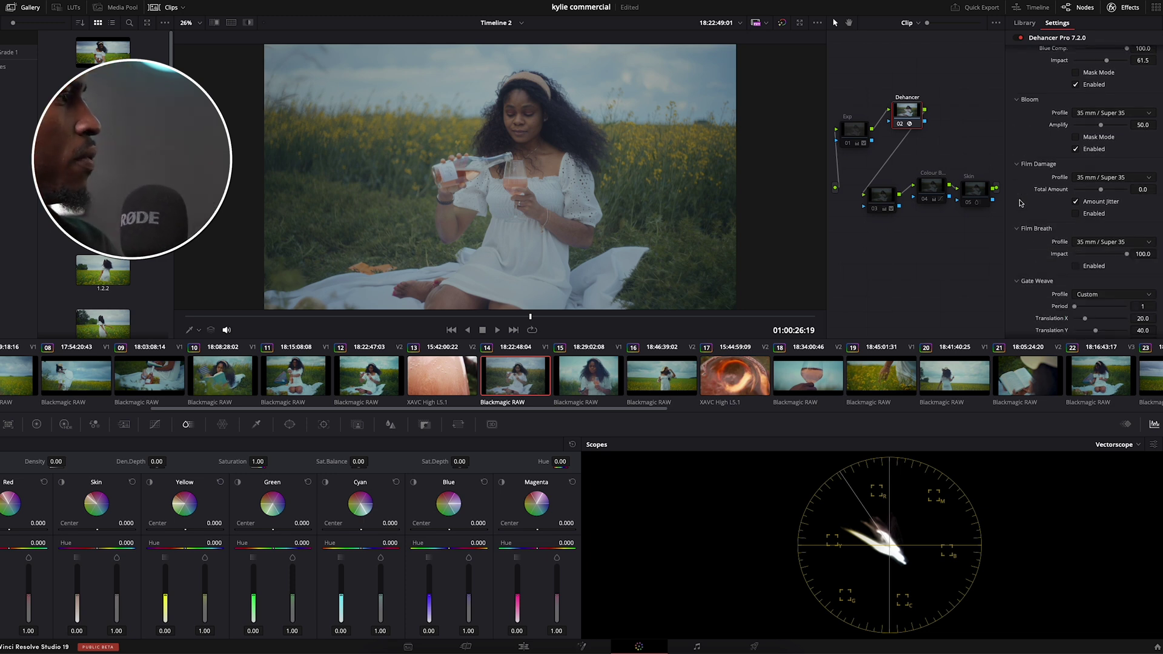
scroll(1023, 195, down, 7)
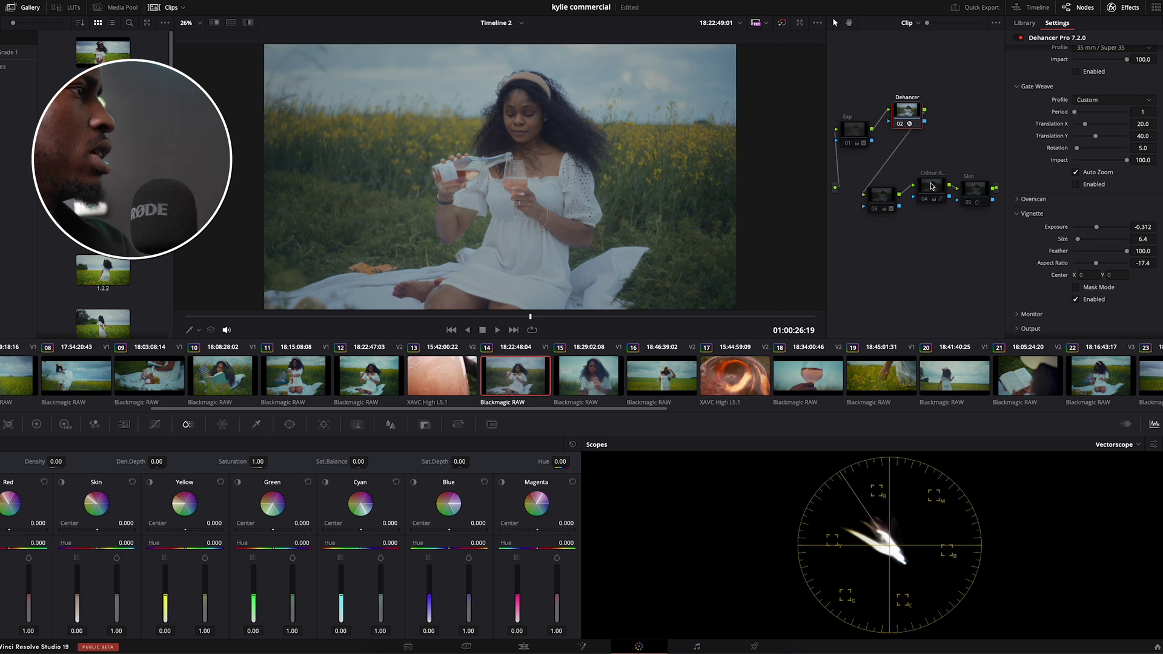
- Slightly adjust the shadow and highlight points of the custom curve on the Exp node
click(861, 130)
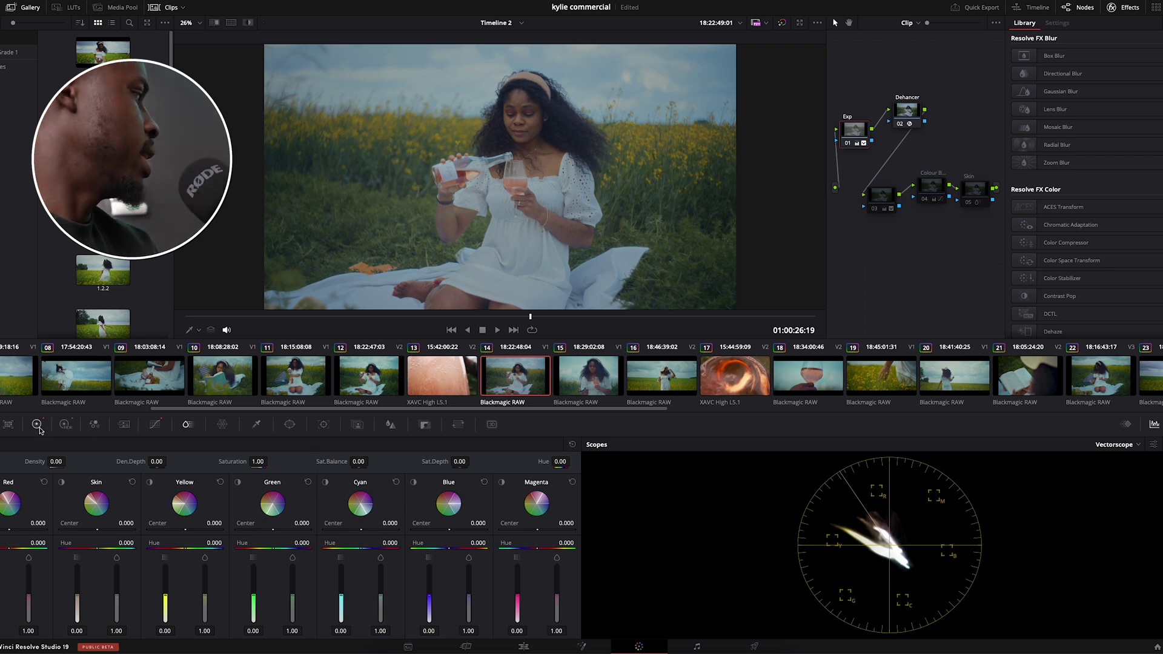
click(155, 425)
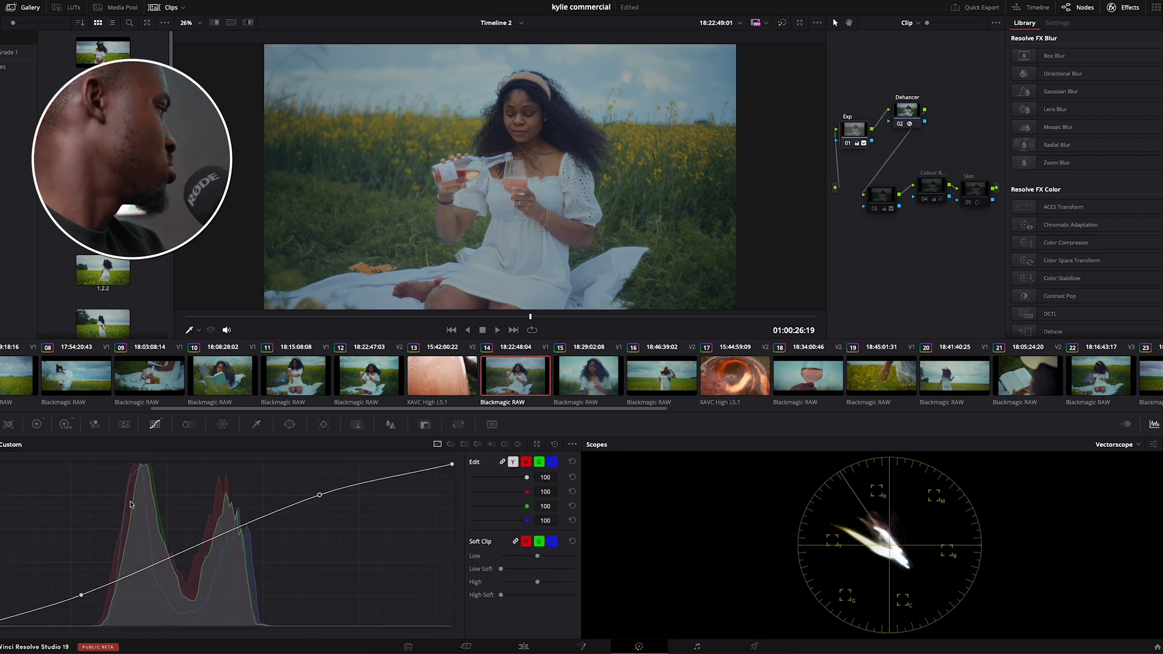
drag(82, 596, 80, 594)
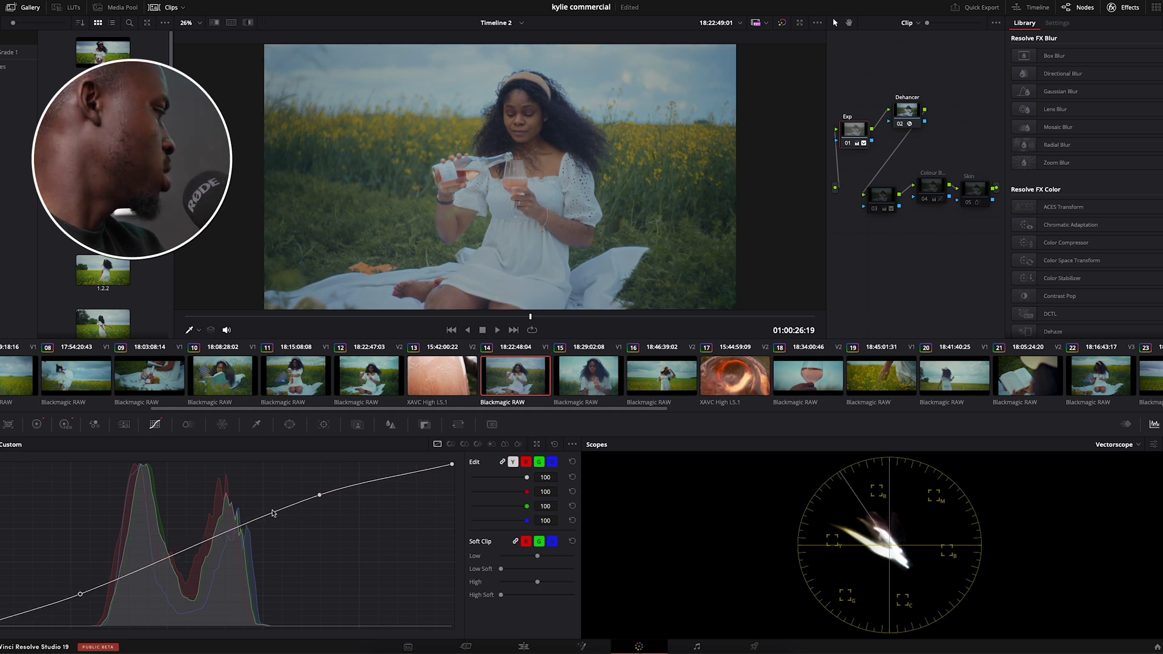
drag(319, 497, 321, 497)
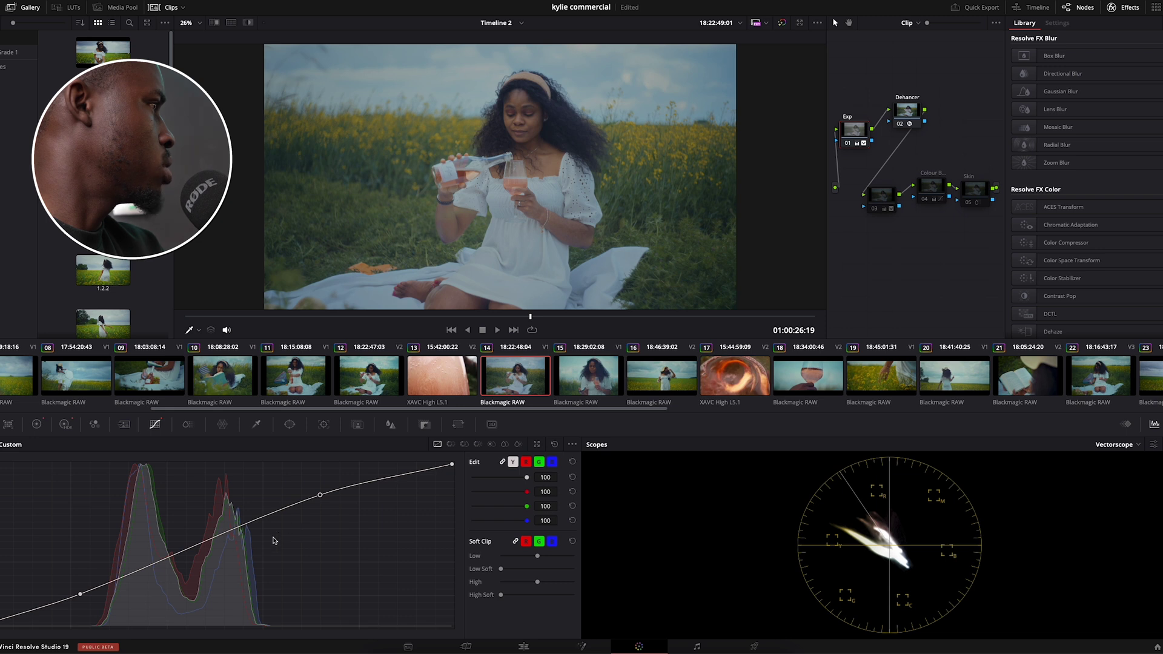
- Examine the Exp node's primary color wheel values, including highlights and saturation, and its HDR wheel settings
click(39, 427)
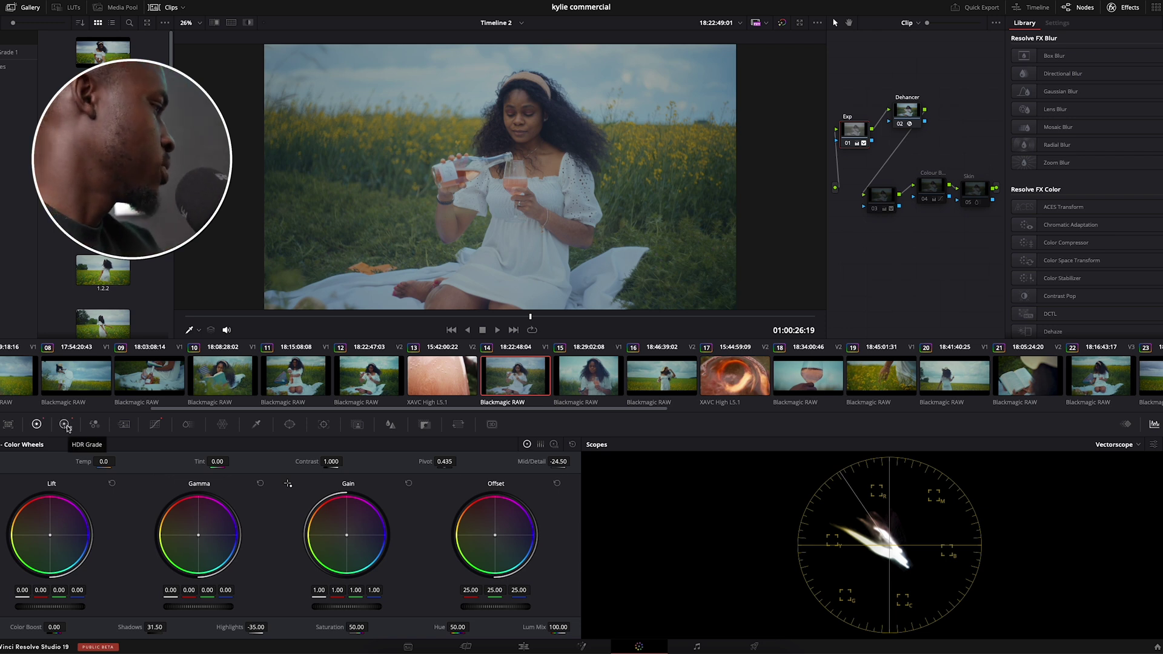
click(65, 425)
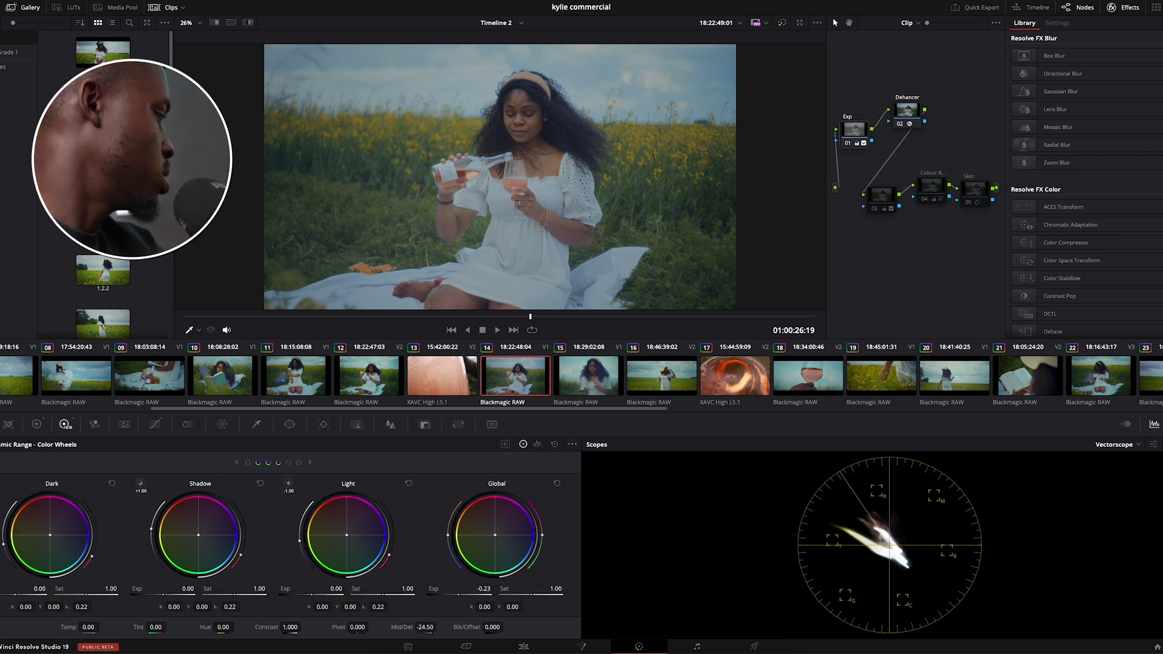
click(37, 425)
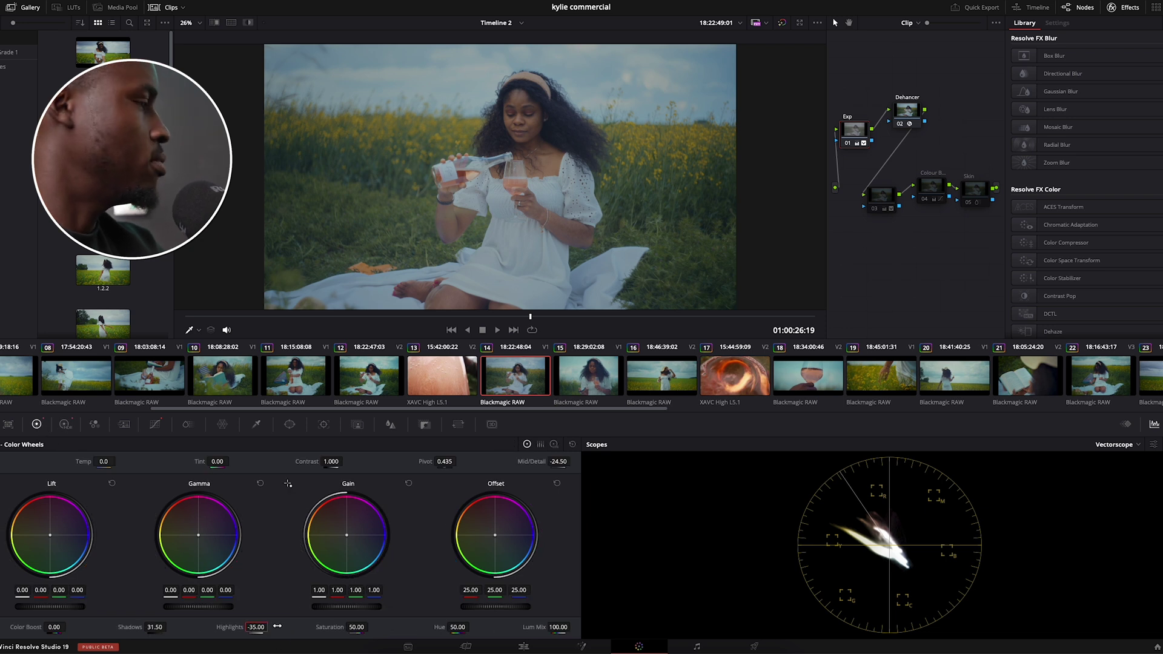
key(Tab)
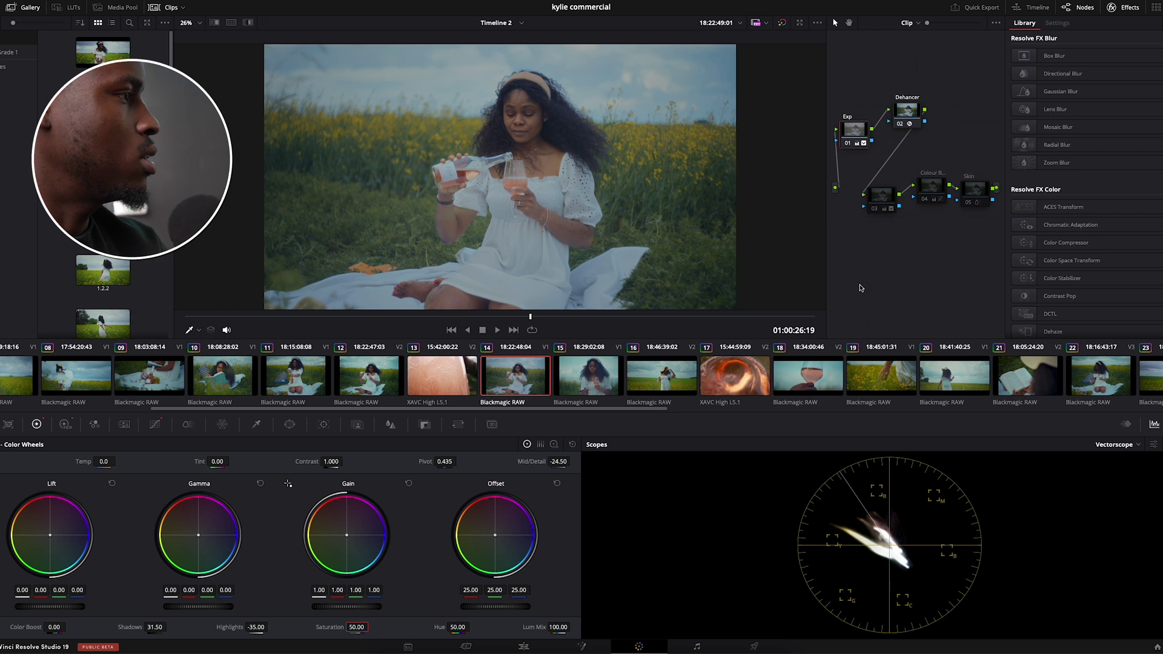
- Enable node 04, the disabled color node just before the Skin node
mouse_move(930, 186)
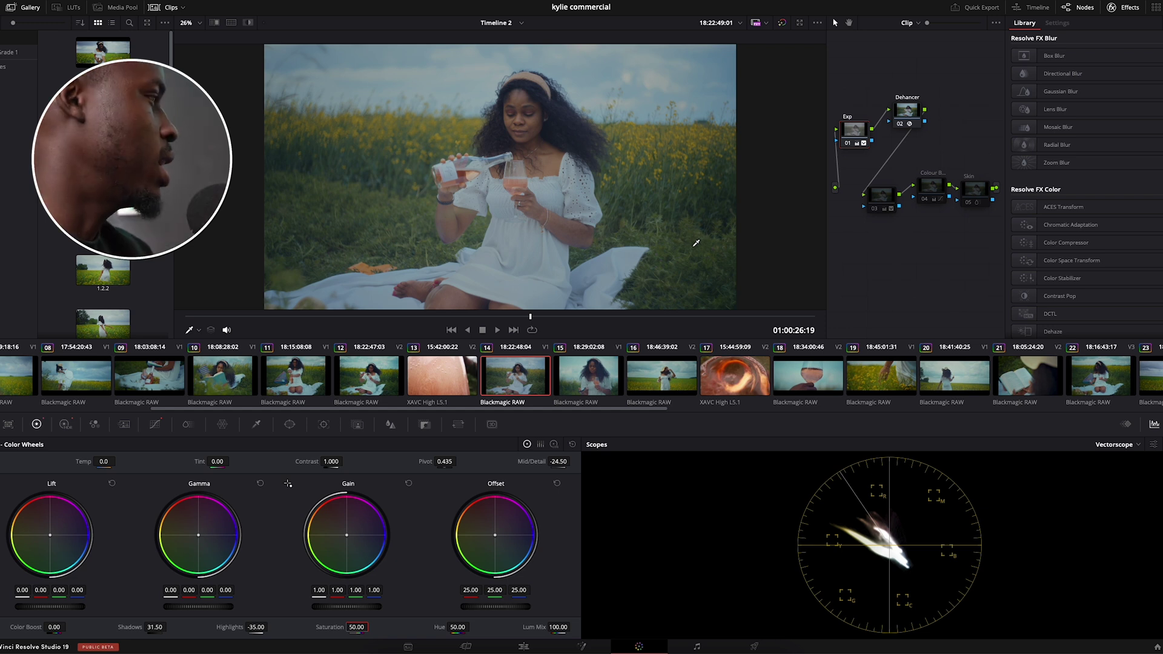
click(924, 187)
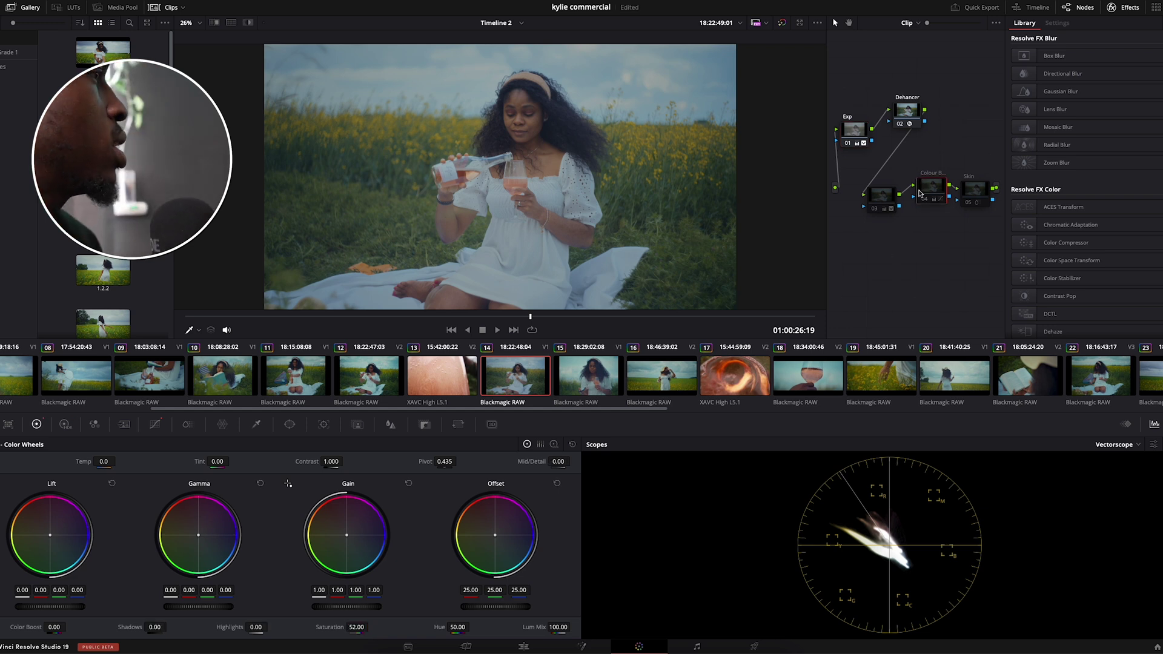
key(ctrl+d)
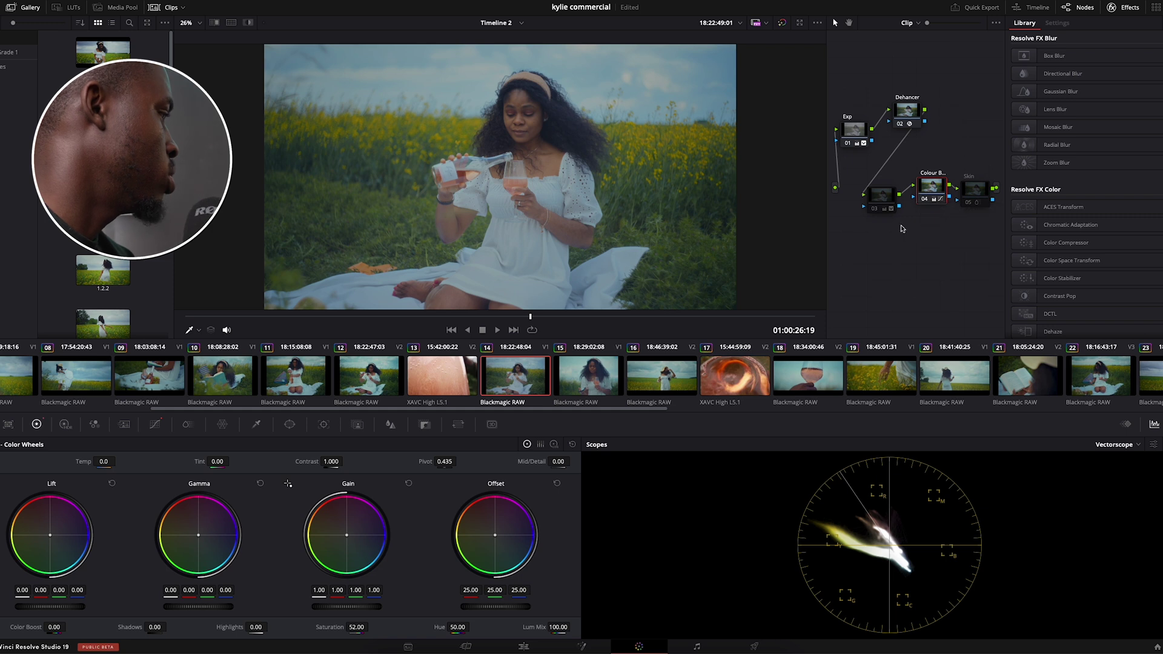
- Examine node 04's custom, Hue Vs Hue and Hue Vs Sat curves along with its primary color wheels
click(155, 424)
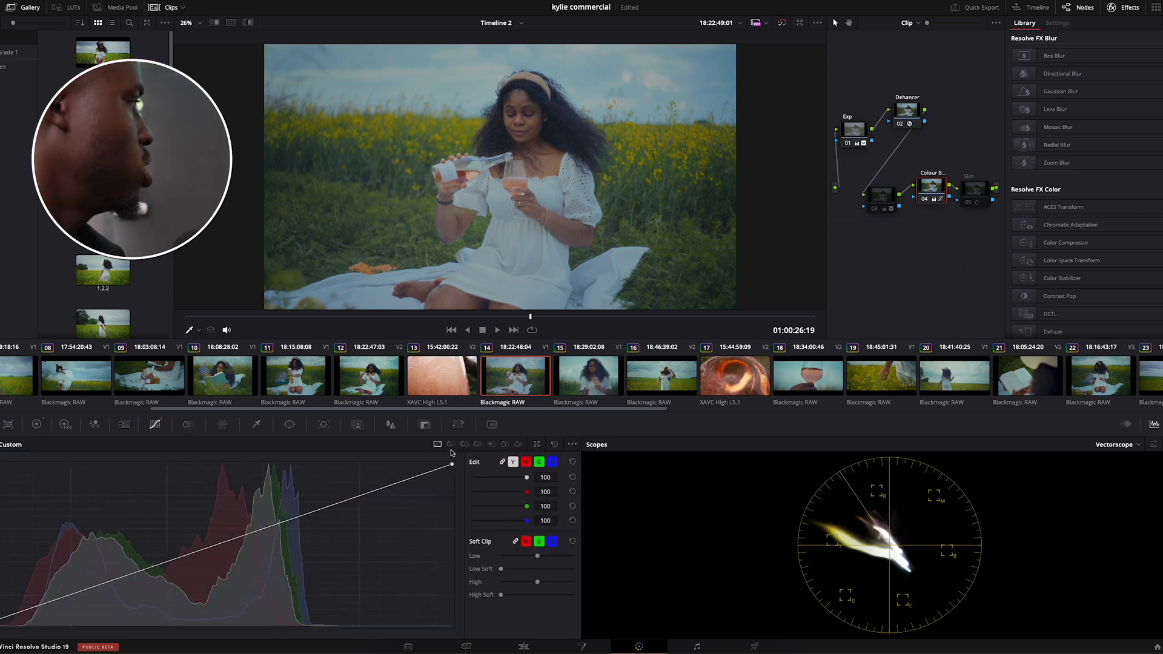
click(451, 445)
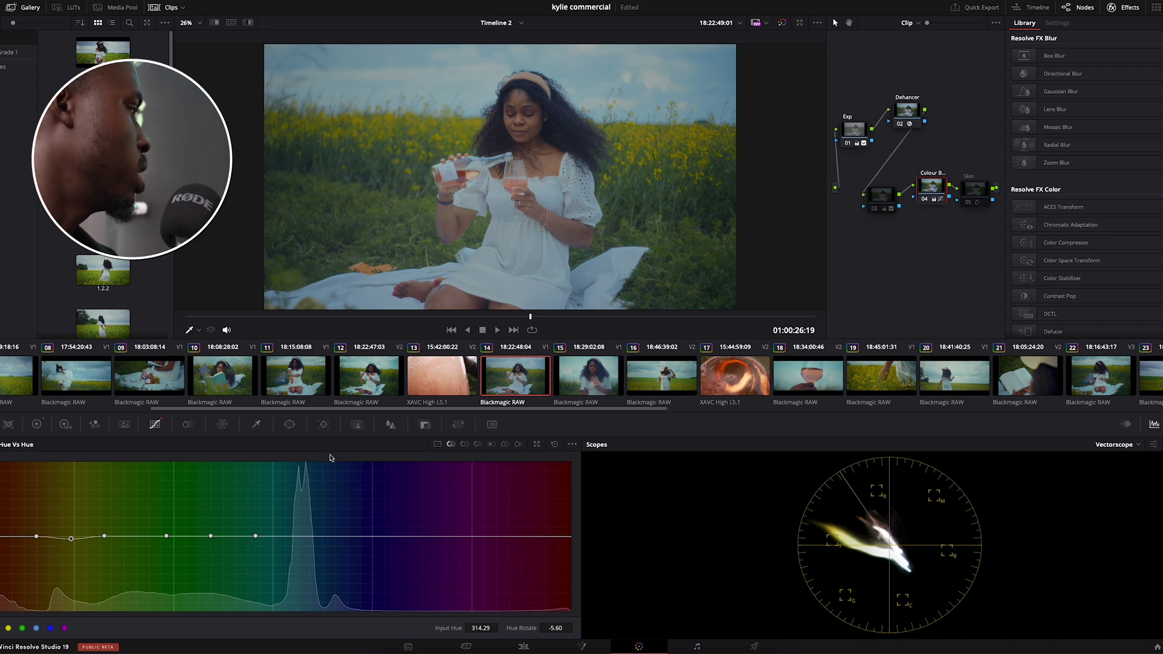
click(462, 446)
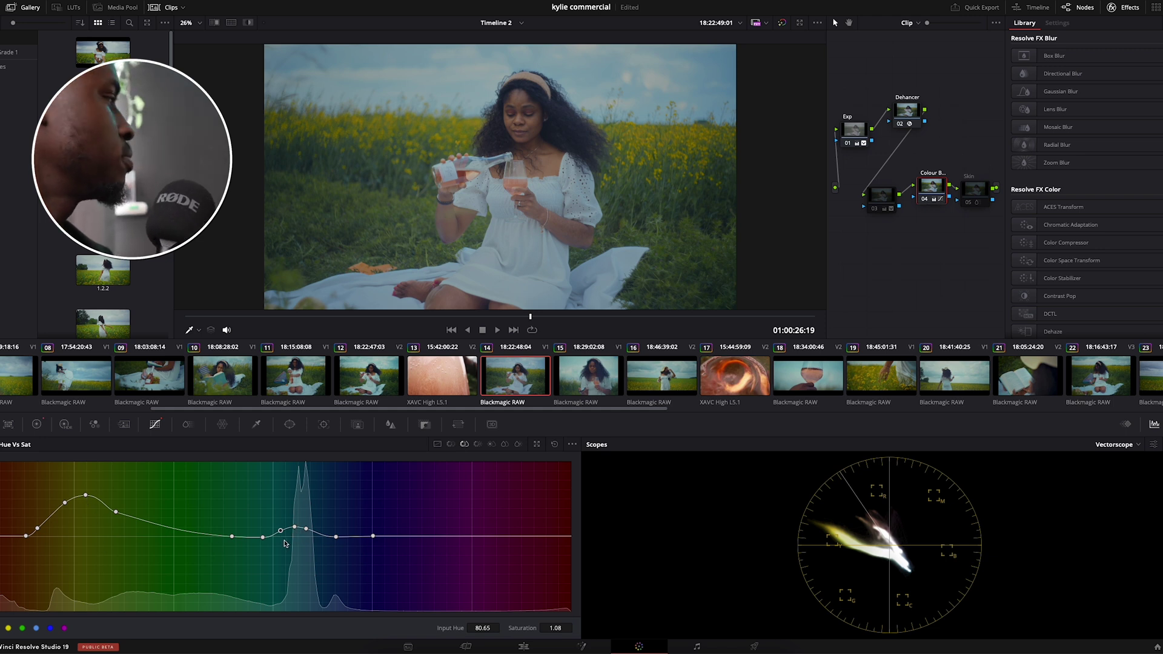
click(36, 424)
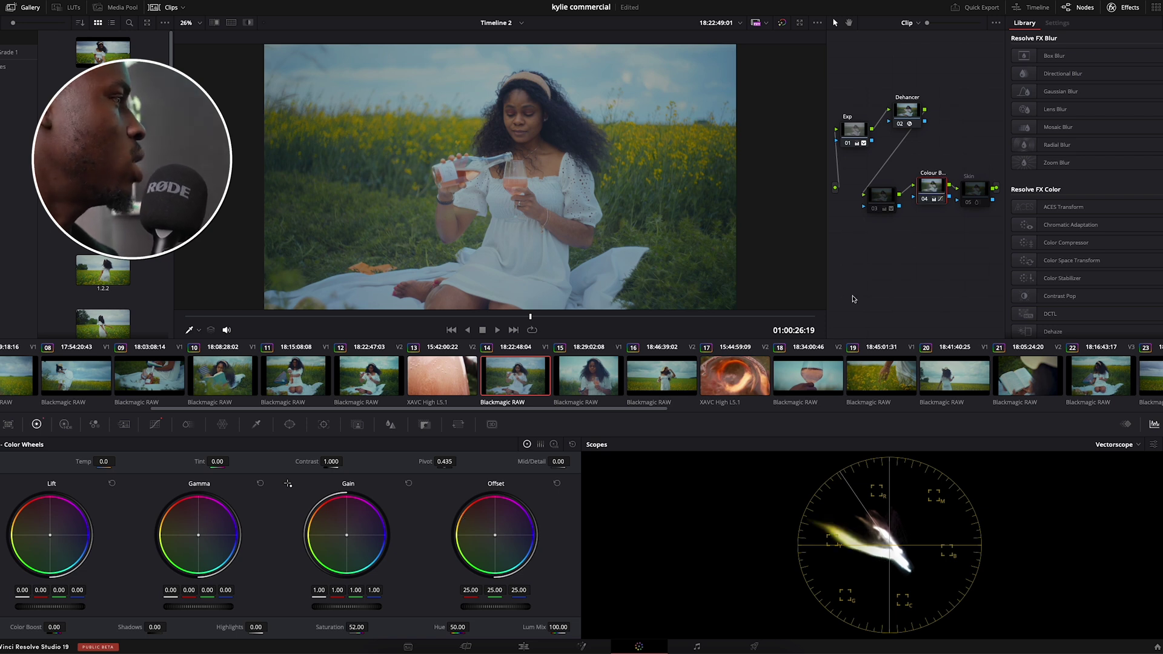
- Enable the Skin node and compare the image with and without its adjustment
click(976, 195)
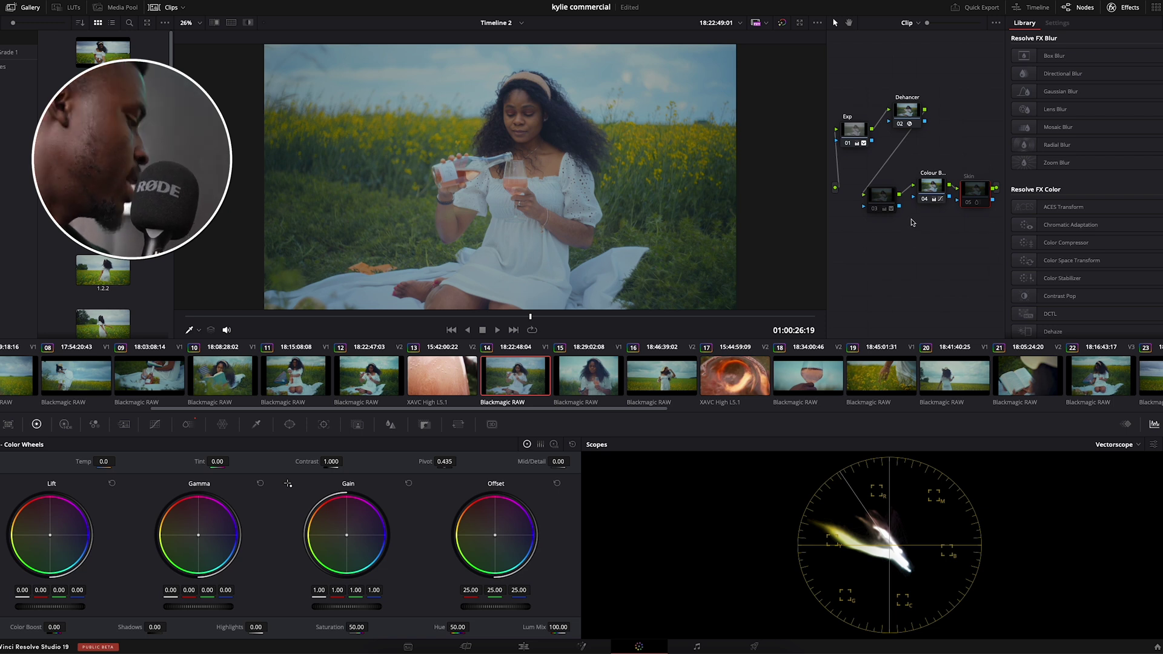
key(ctrl+d)
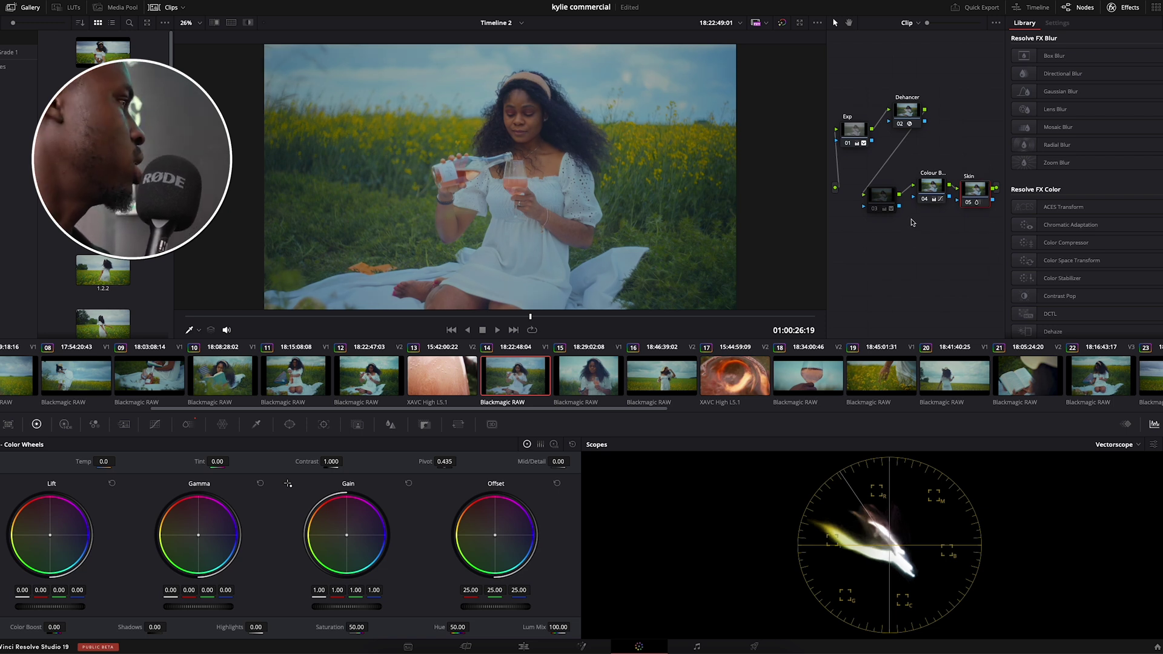
key(ctrl+d)
key(ctrl+d)
key(ctrl+d)
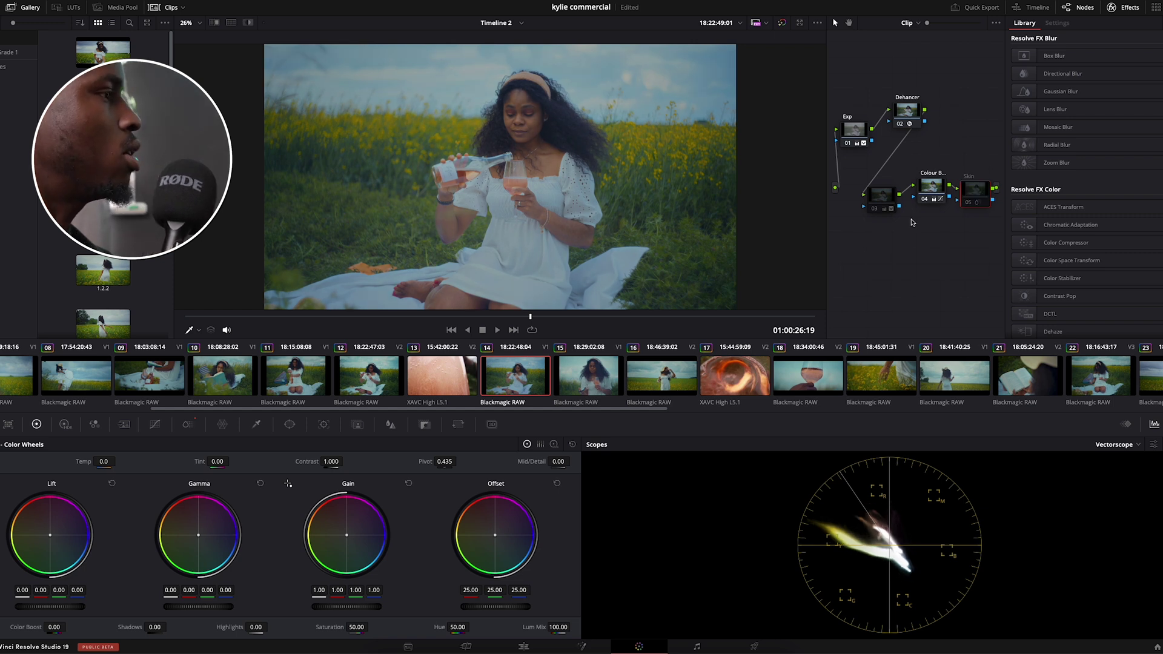
key(ctrl+d)
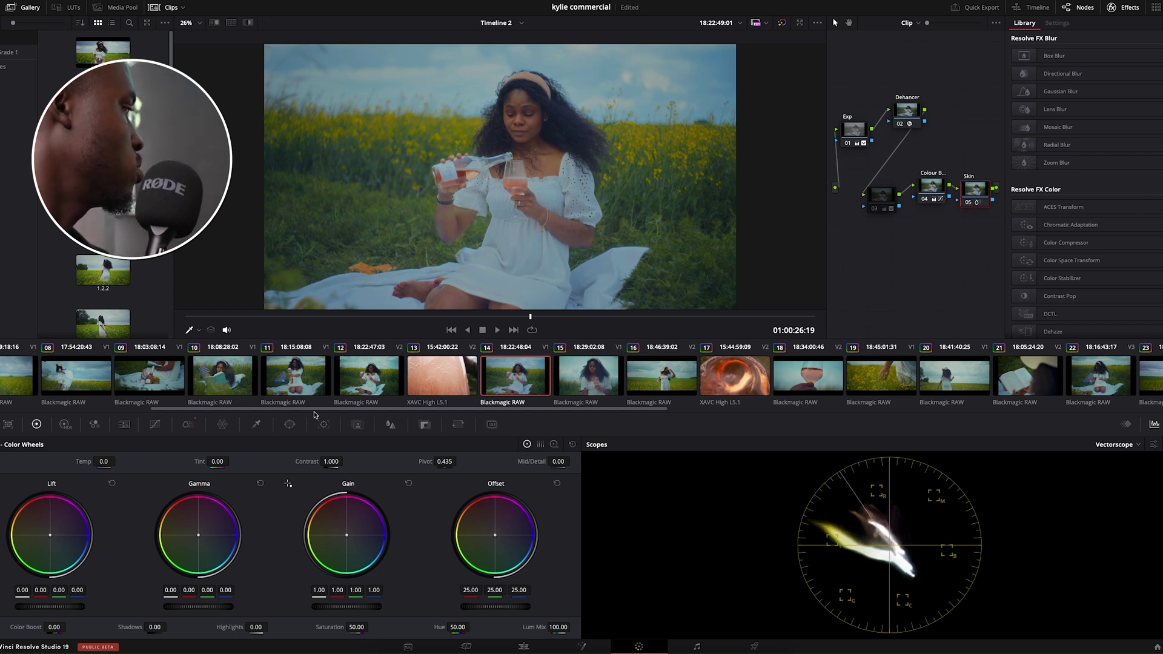
- Examine the Skin node's Color Slice density and saturation settings, and save the project
click(188, 424)
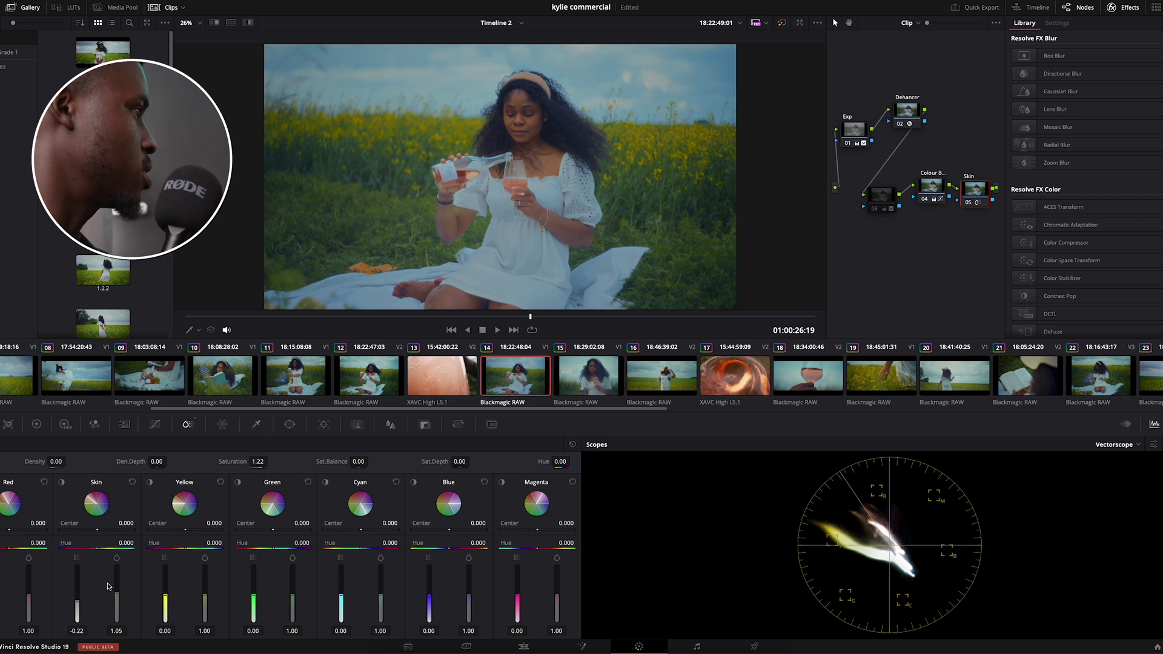
key(ctrl+s)
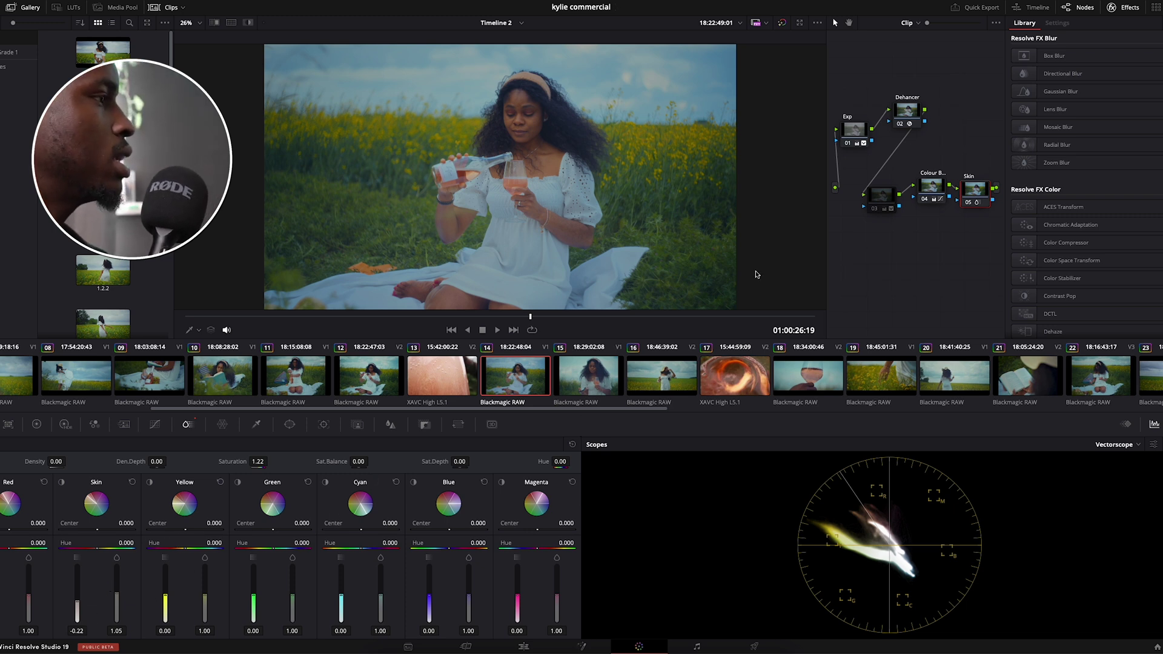
- Enable node 03, just before the Colour node, and compare the image with and without it
click(878, 197)
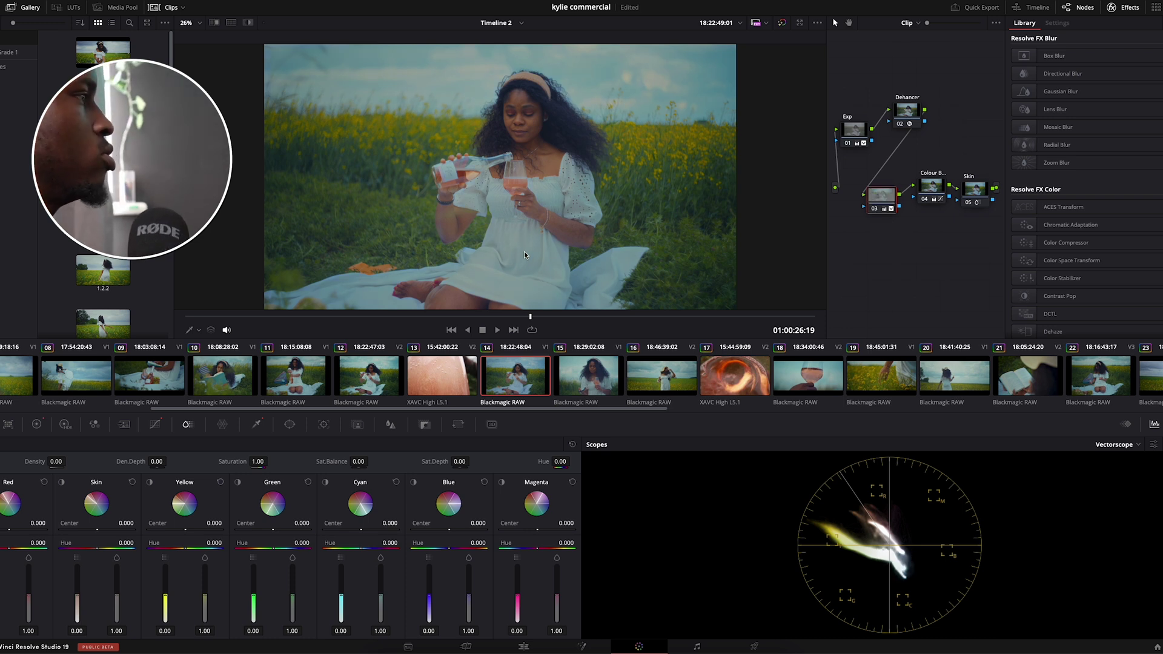
key(ctrl+d)
key(ctrl+d)
key(ctrl+d)
key(ctrl+d)
key(ctrl+d)
key(ctrl+d)
key(ctrl+d)
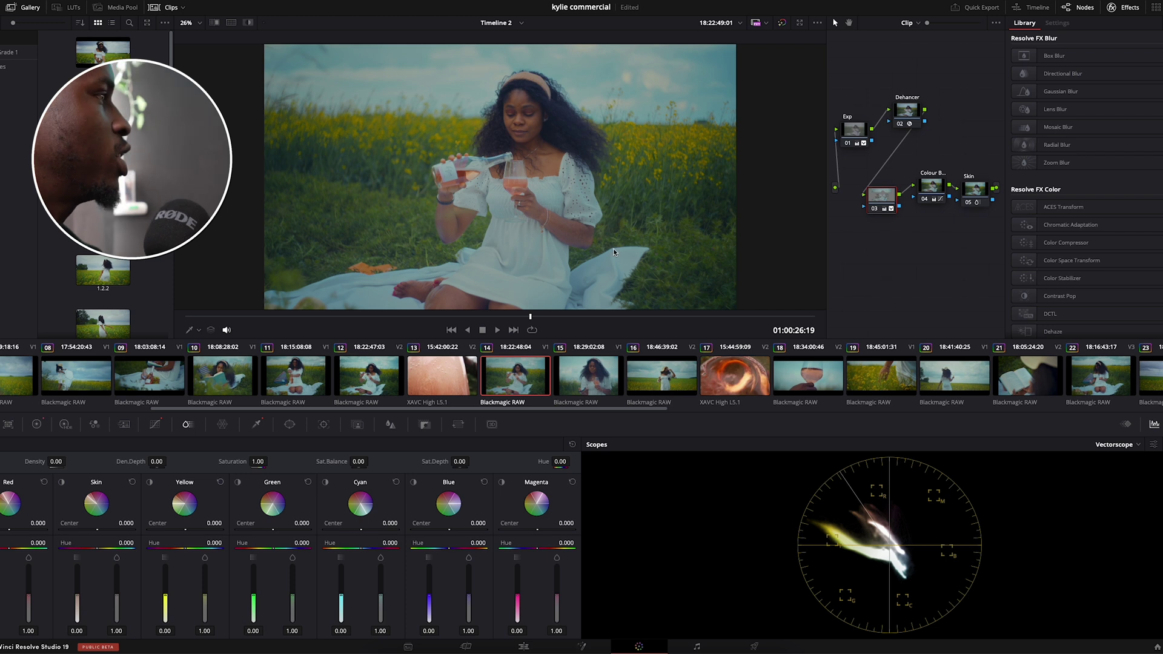
- Compare the fully graded picnic clip with the original footage by repeatedly bypassing all the nodes
key(shift+d)
key(shift+d)
key(shift+d)
key(shift+d)
key(shift+d)
key(shift+d)
key(shift+d)
key(shift+d)
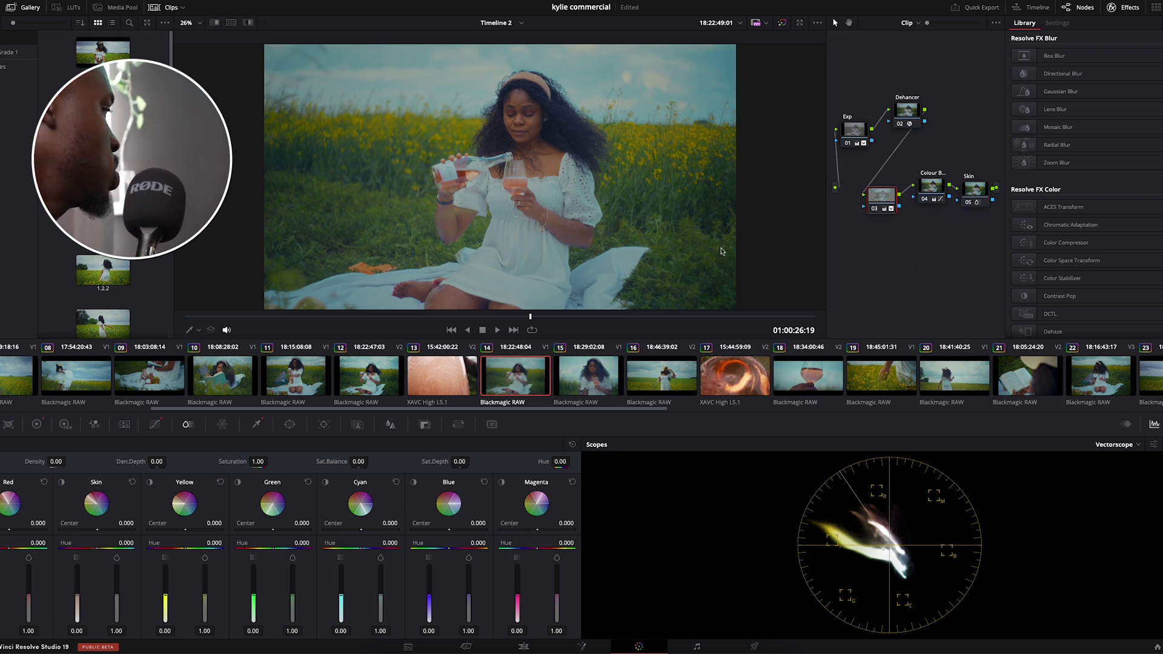
key(shift+d)
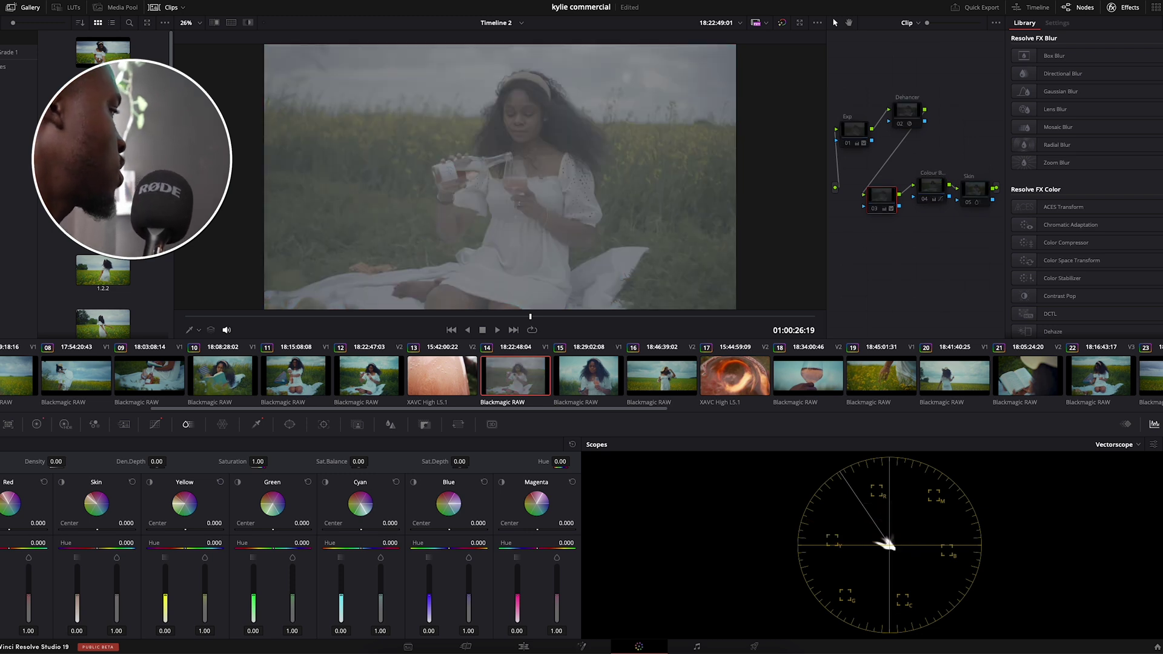
- Compare the ungraded clip with and without Apply LUT in its Blackmagic RAW settings, leaving the LUT off and the full grade enabled
click(8, 424)
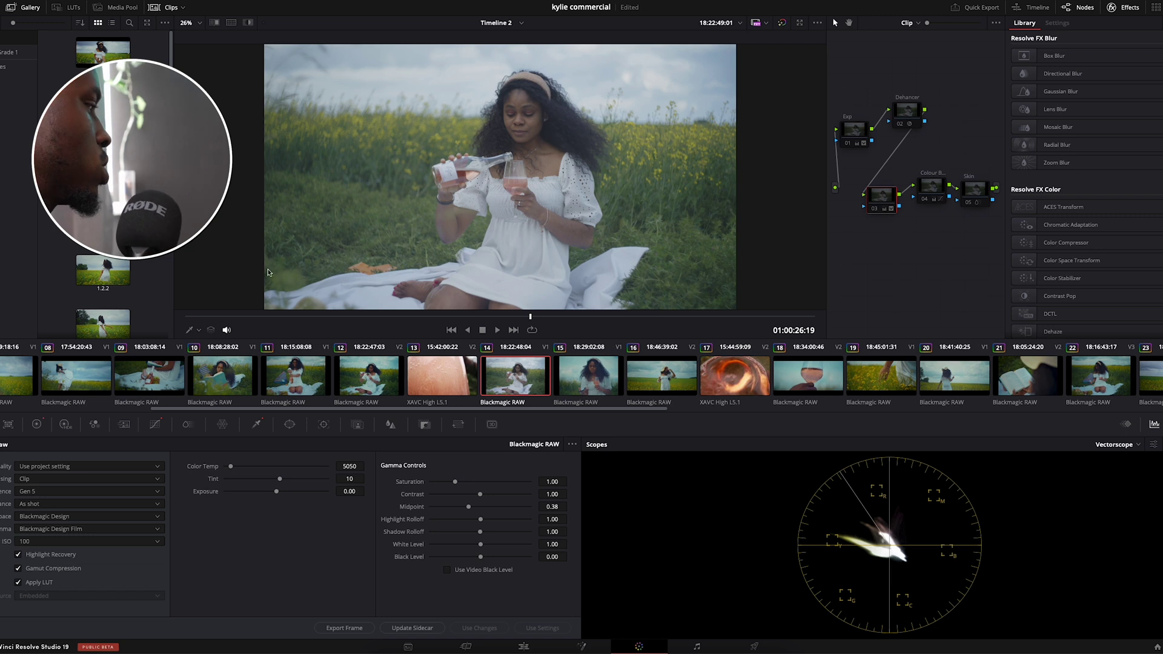
click(19, 583)
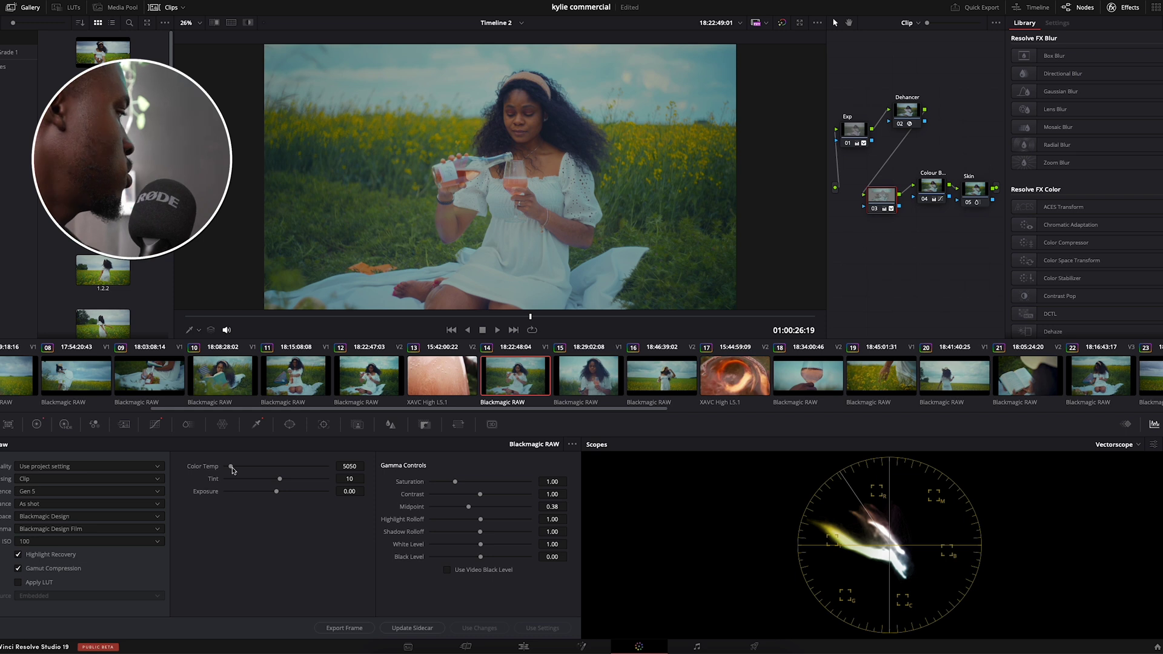
click(18, 583)
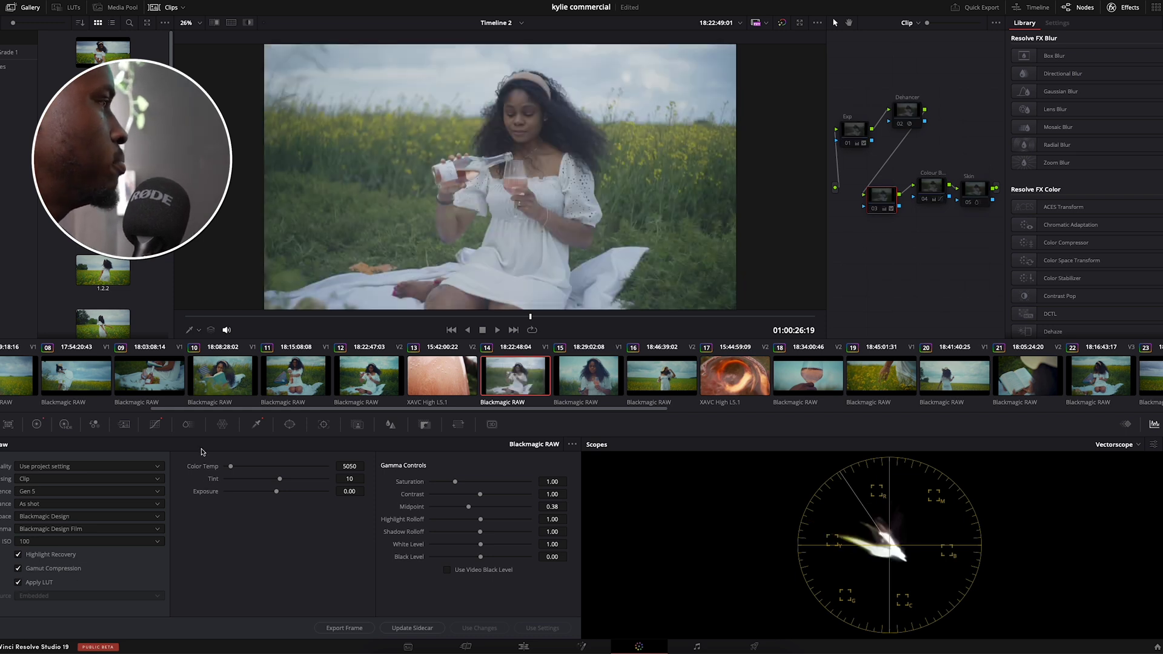
click(18, 584)
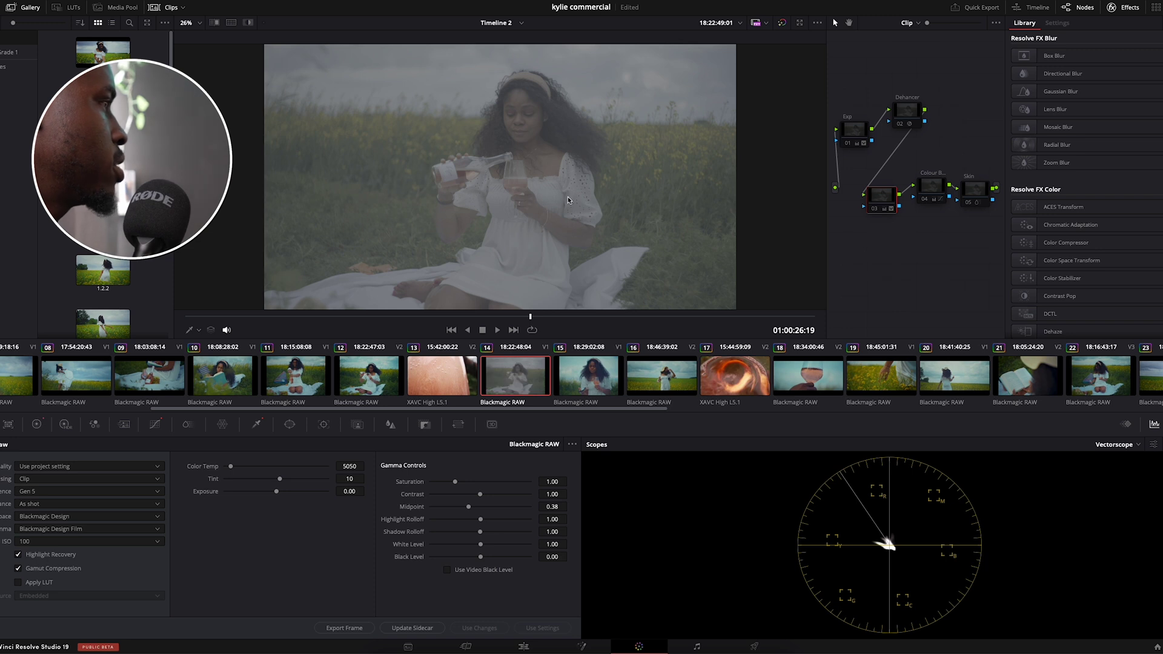
click(18, 583)
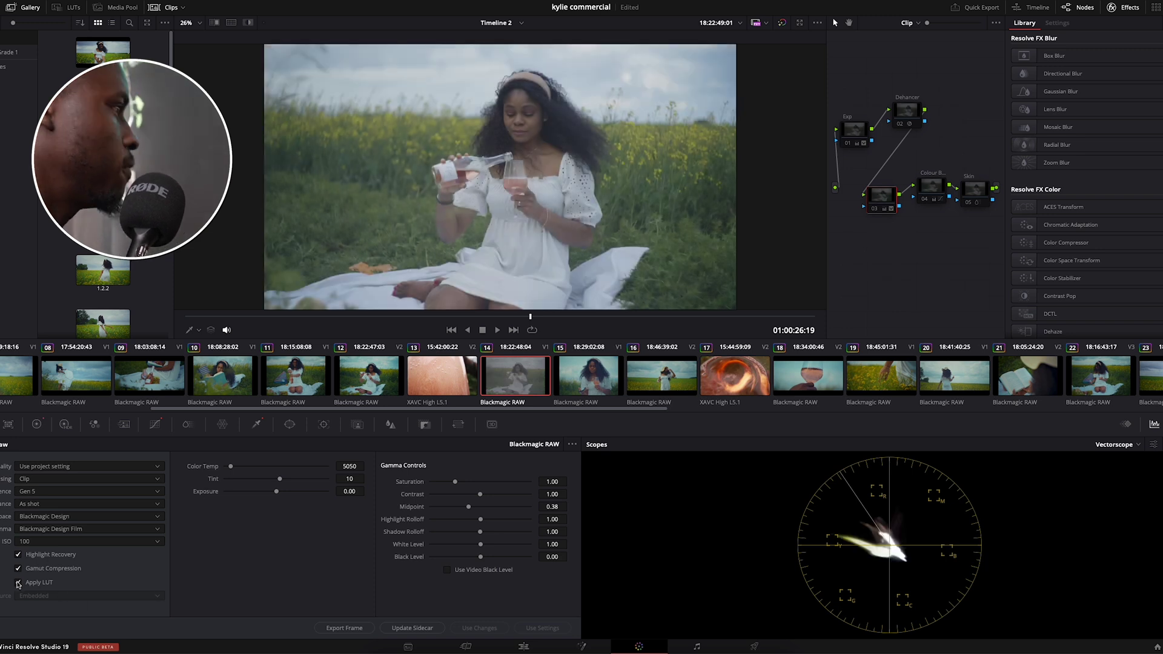
click(19, 584)
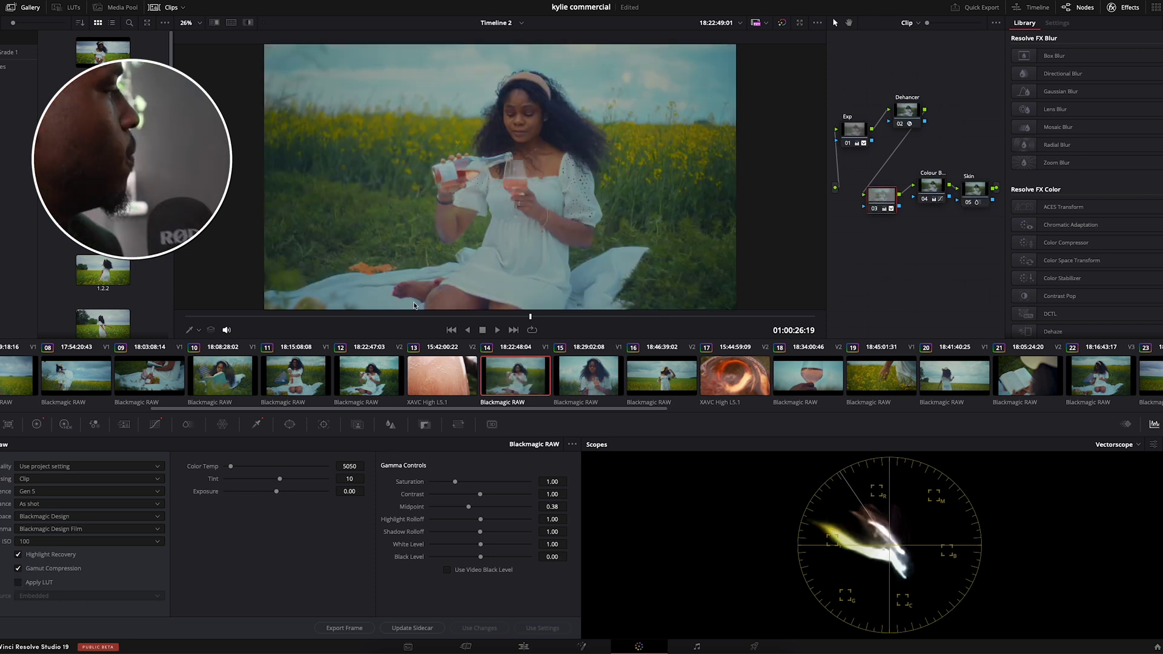